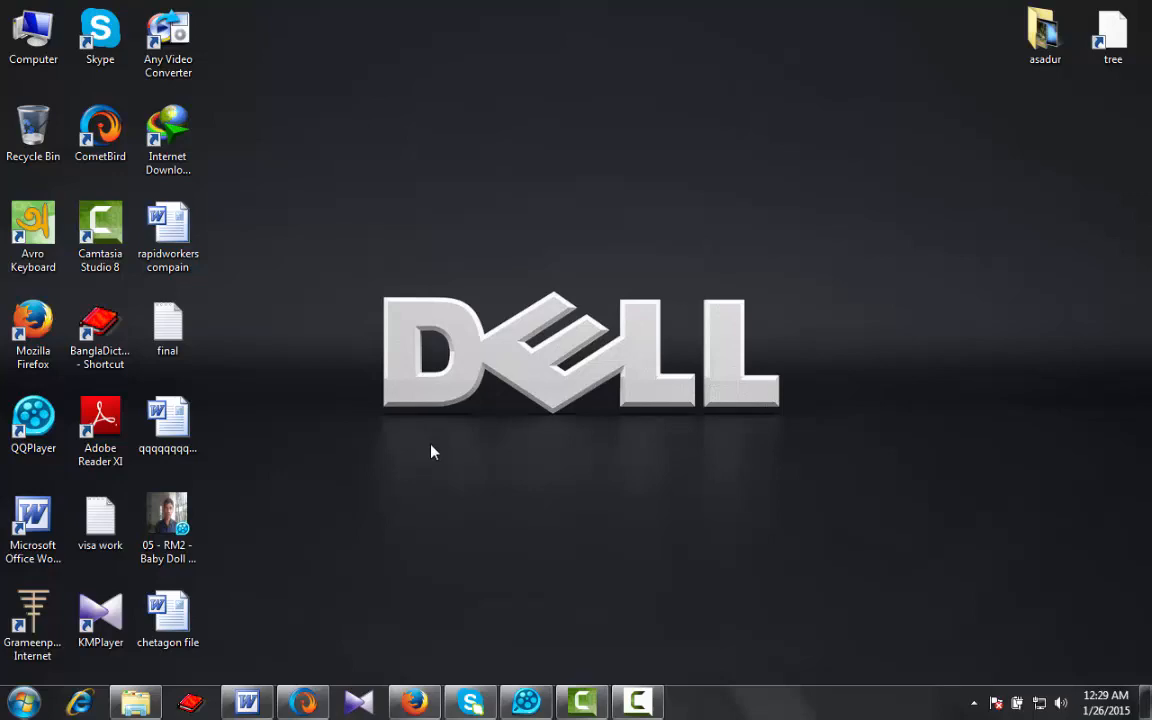
Switch to the CometBird browser with Facebook open and start creating a new page.
{"action": "left_click", "coordinate": [304, 703]}
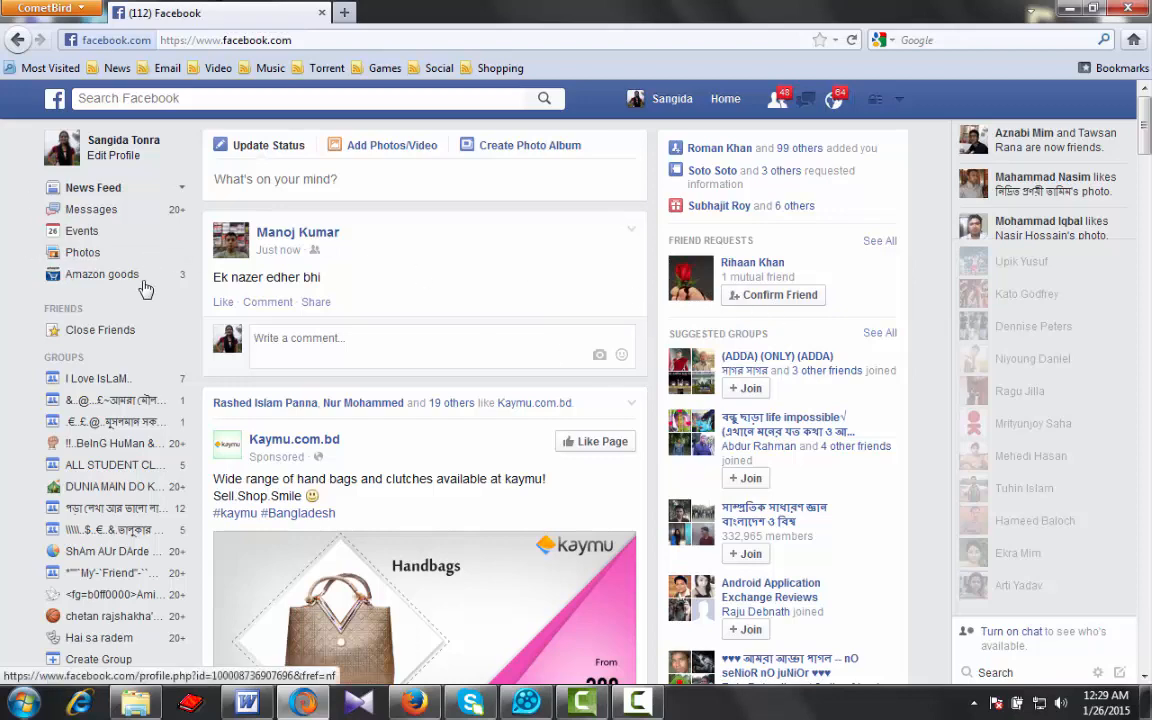
{"action": "scroll", "coordinate": [330, 320], "scroll_direction": "down", "scroll_amount": 5}
{"action": "scroll", "coordinate": [257, 305], "scroll_direction": "up", "scroll_amount": 2}
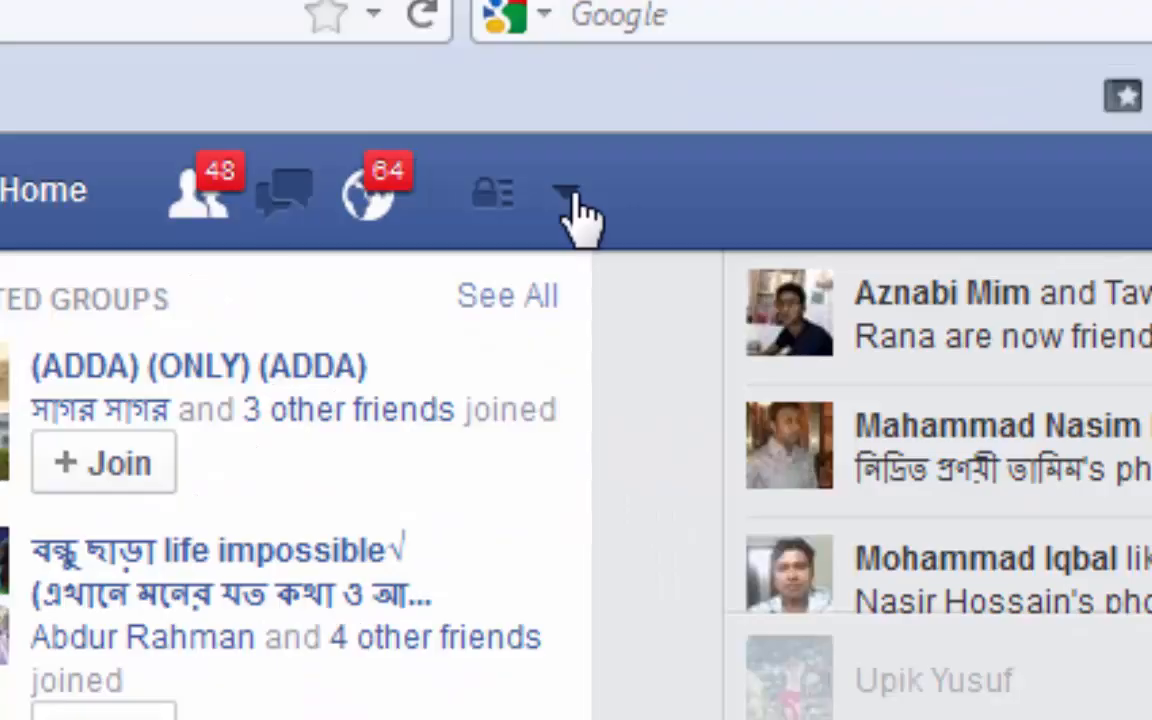
{"action": "left_click", "coordinate": [917, 90]}
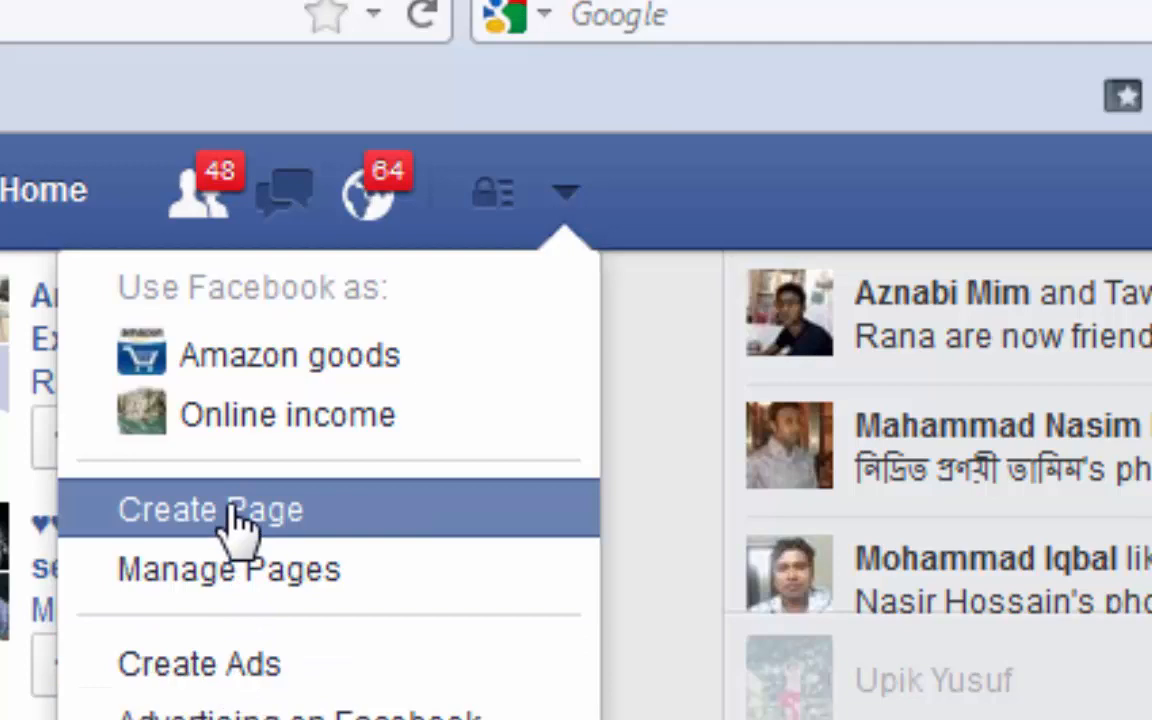
{"action": "left_click", "coordinate": [233, 525]}
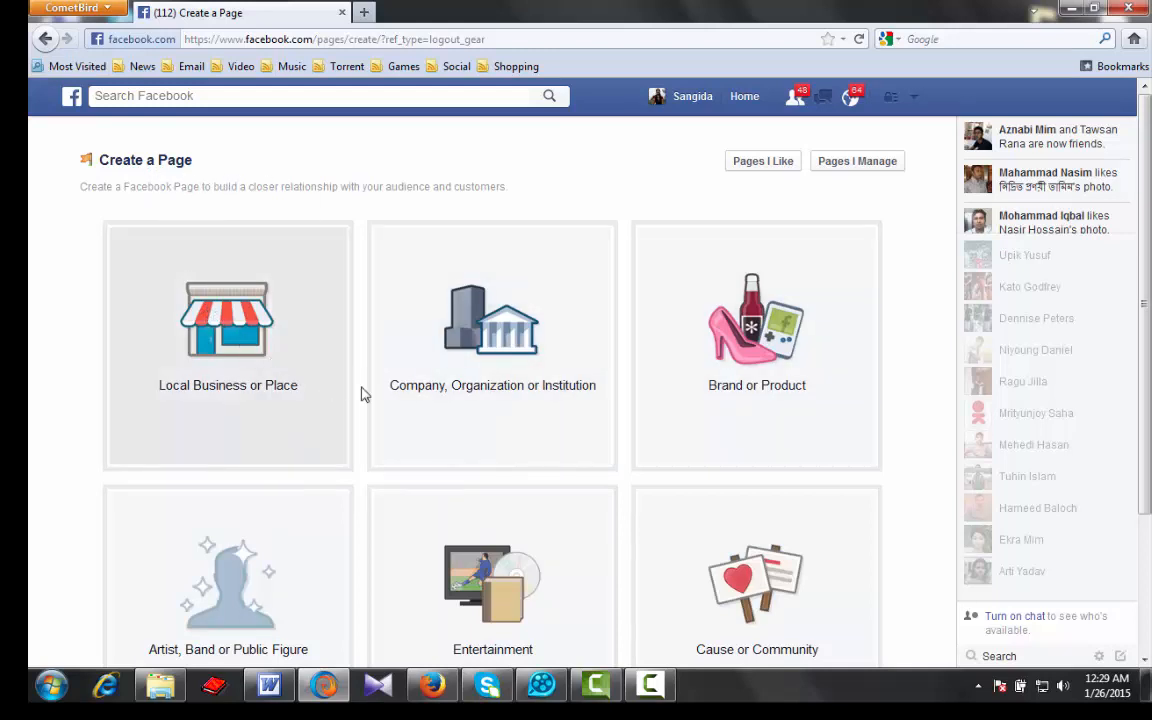
Choose Entertainment as the page type and set its category to Movie.
{"action": "scroll", "coordinate": [1148, 327], "scroll_direction": "down", "scroll_amount": 2}
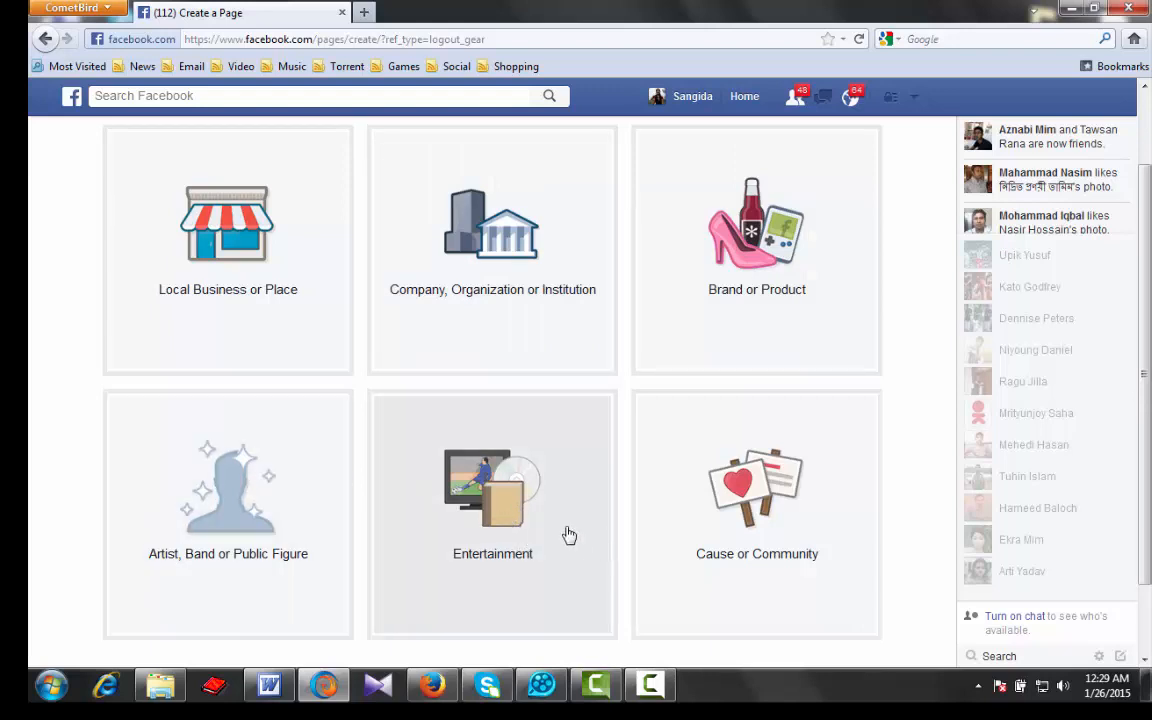
{"action": "left_click", "coordinate": [512, 516]}
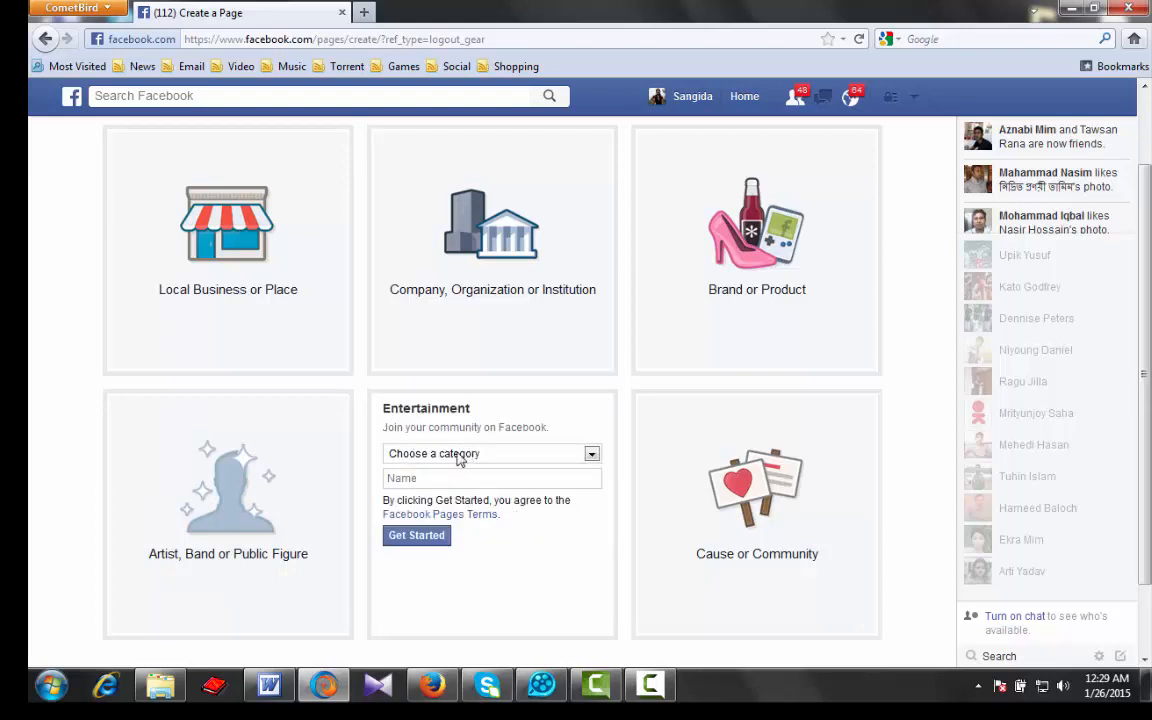
{"action": "left_click", "coordinate": [592, 455]}
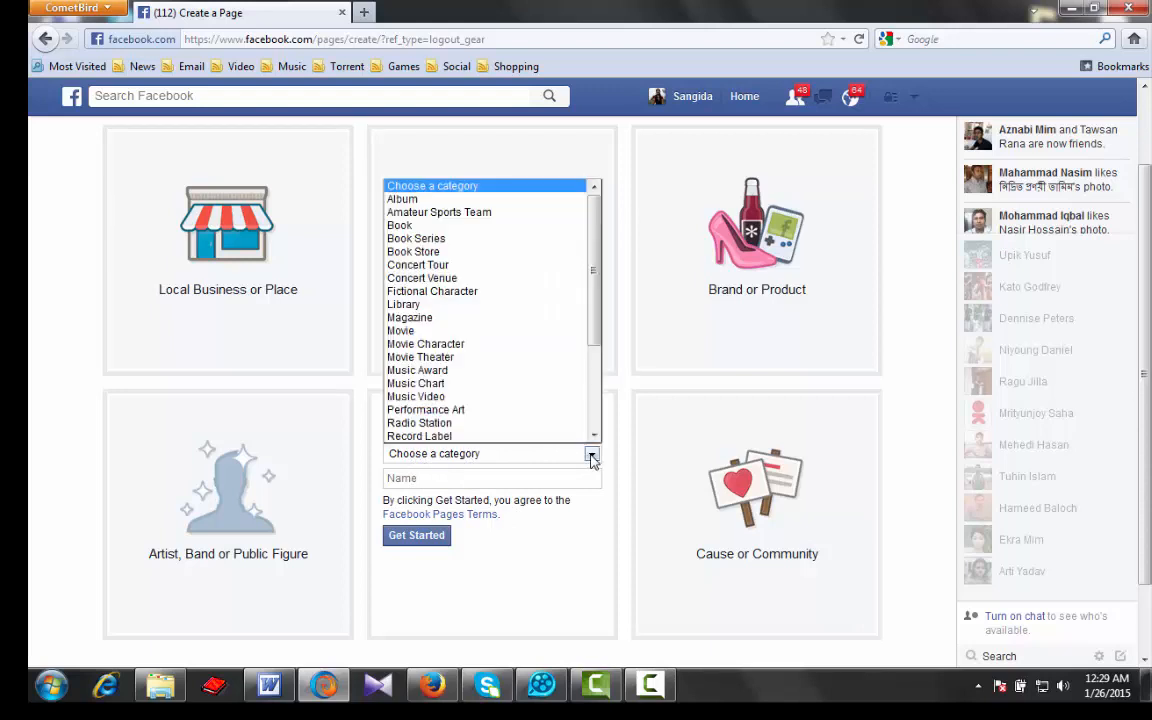
{"action": "left_click", "coordinate": [420, 333]}
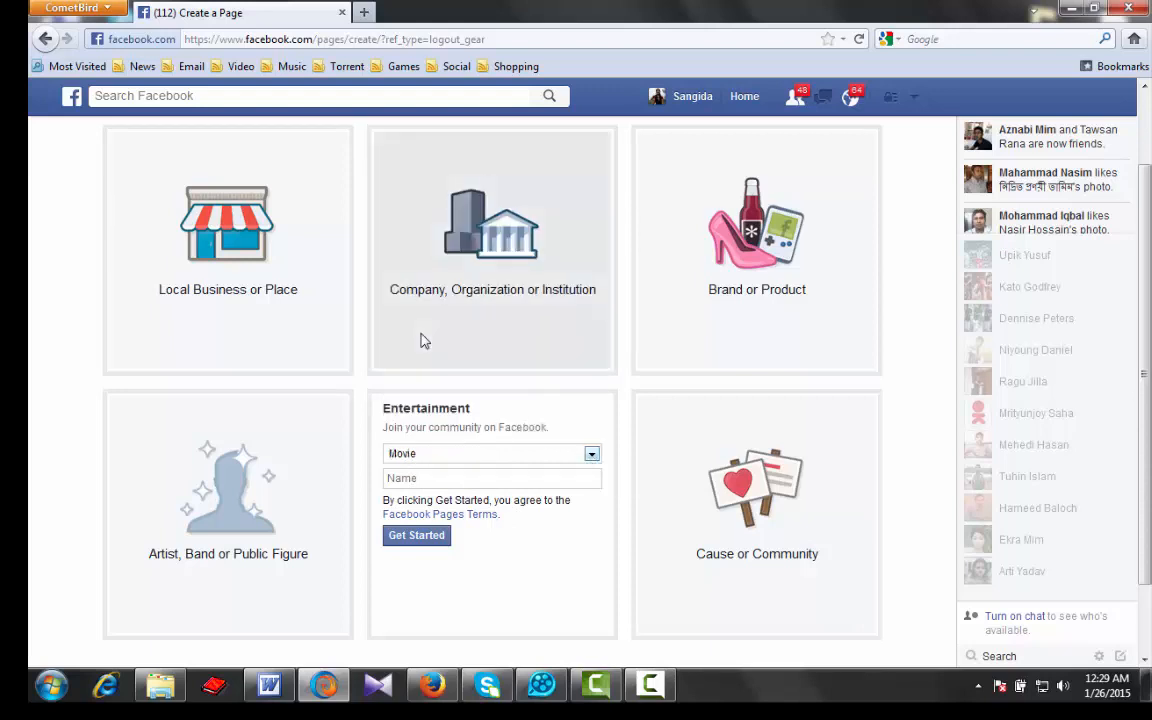
Name the Entertainment page "movie world" and submit it to begin the page setup.
{"action": "left_click", "coordinate": [467, 480]}
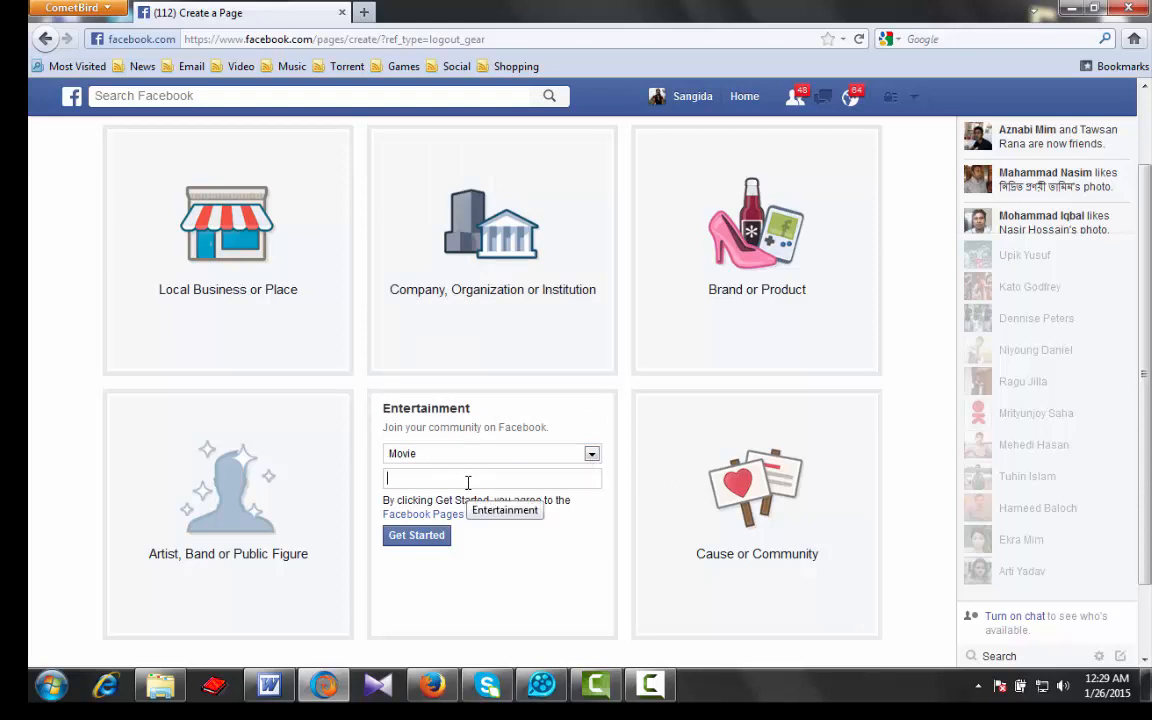
{"action": "left_click", "coordinate": [803, 158]}
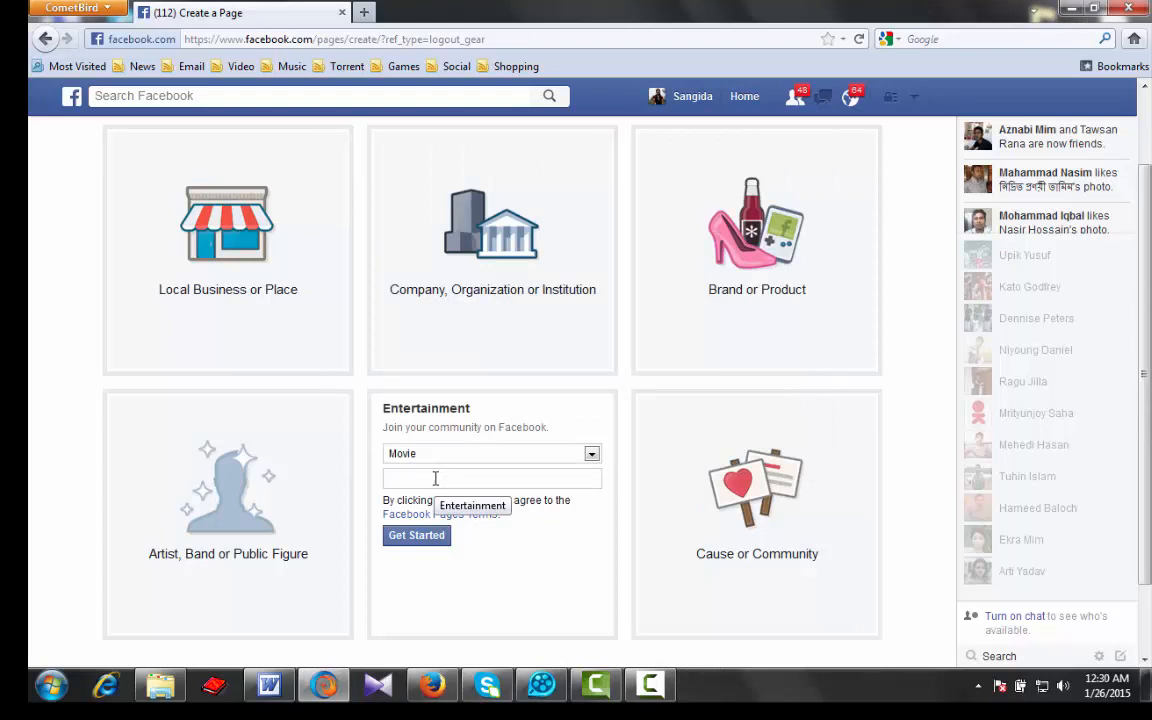
{"action": "type", "text": "movie world"}
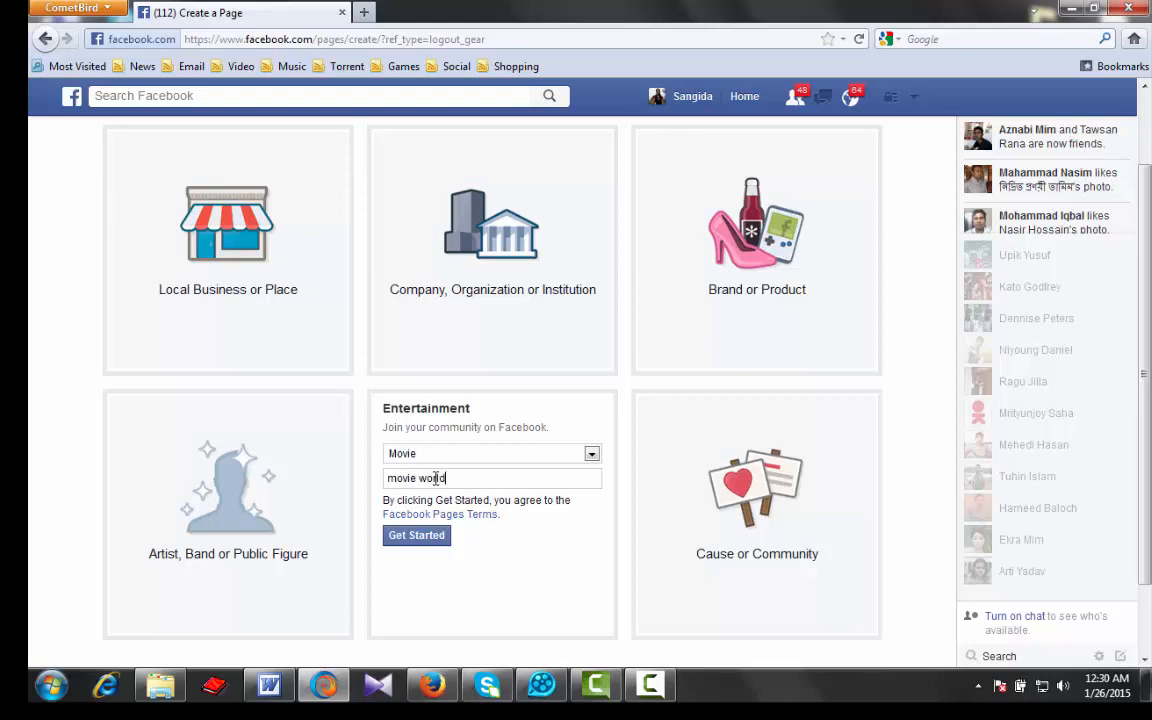
{"action": "left_click", "coordinate": [430, 542]}
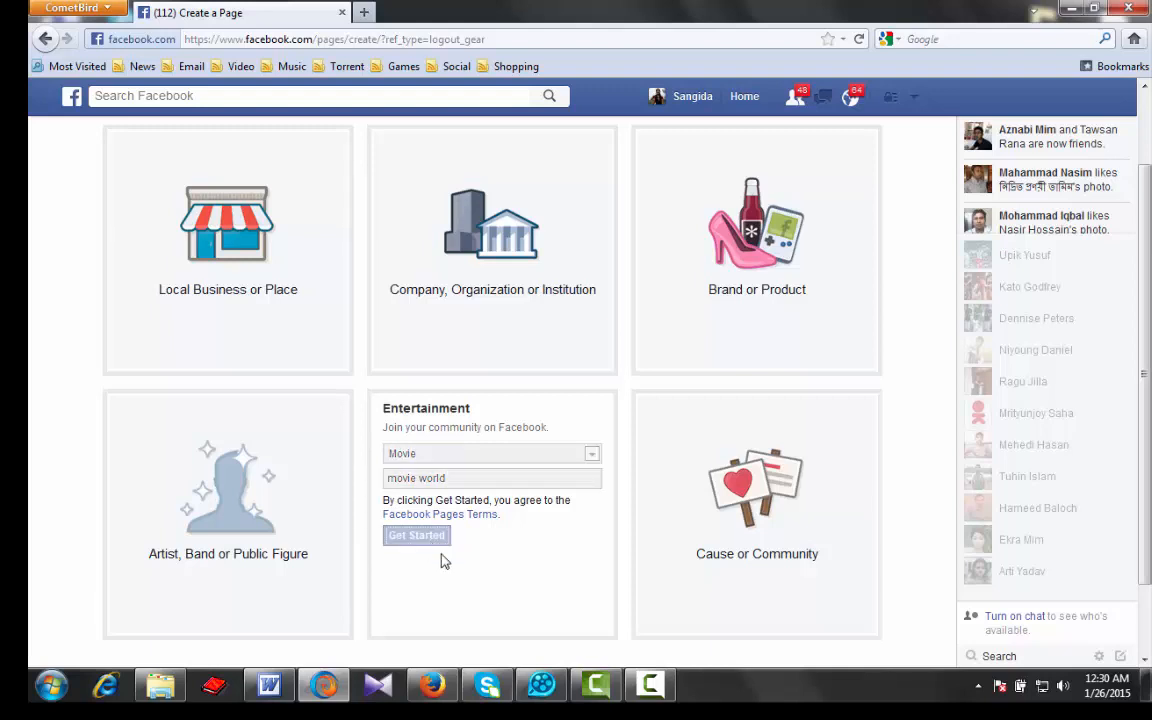
{"action": "left_click", "coordinate": [416, 567]}
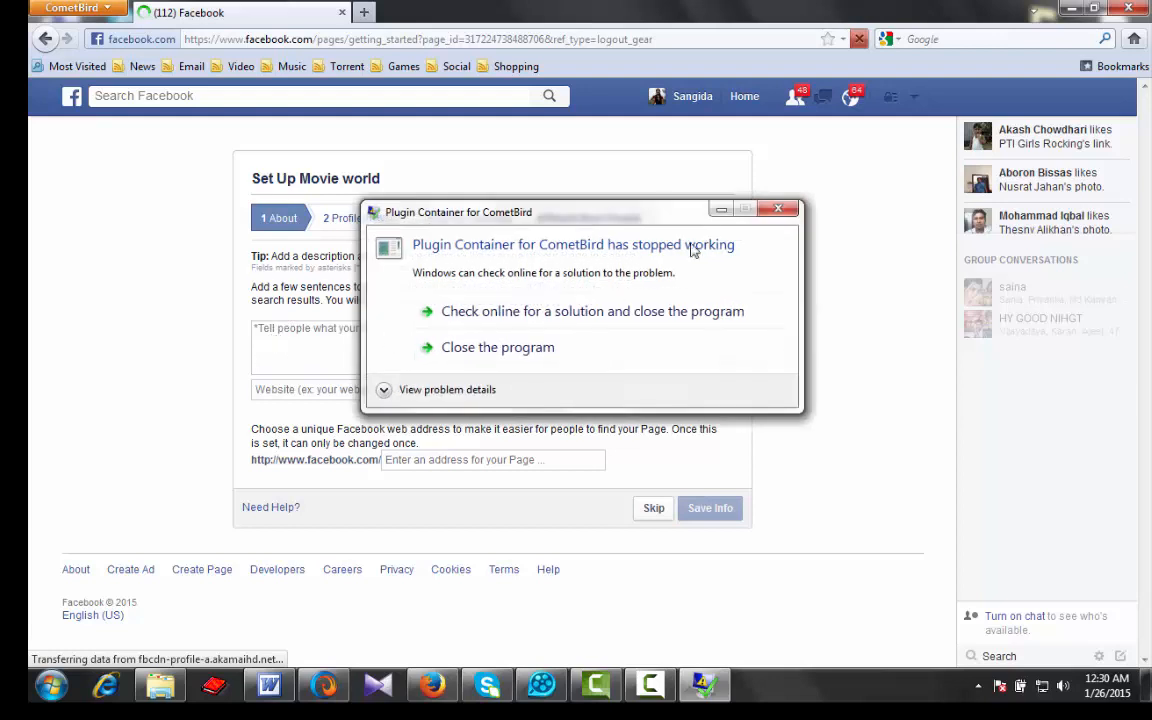
Dismiss the system dialogs, enter "this page is actually latest muvie" as the page description and save the info.
{"action": "left_click", "coordinate": [792, 211]}
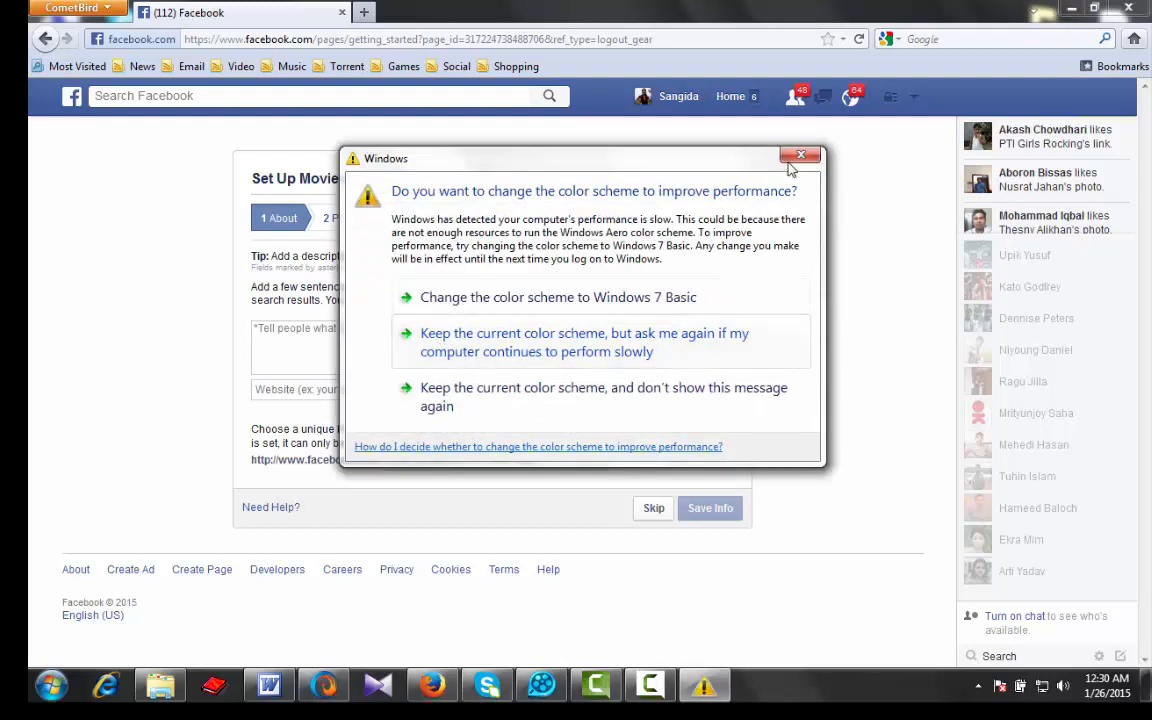
{"action": "left_click", "coordinate": [798, 158]}
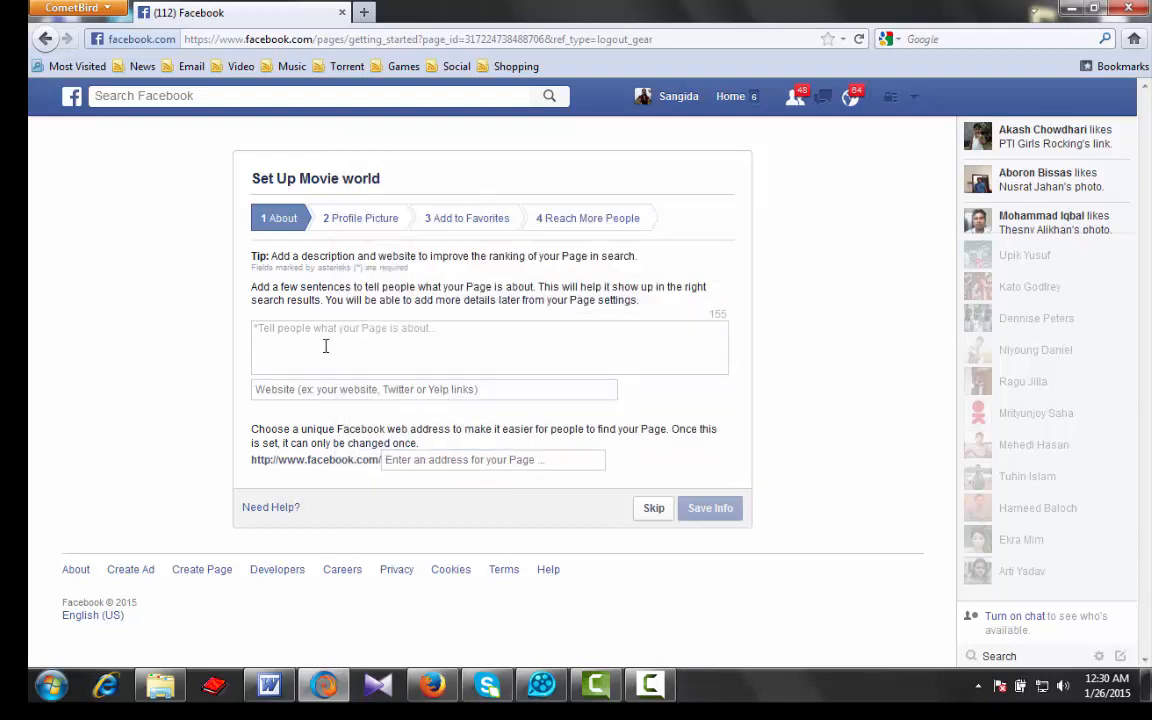
{"action": "type", "text": "this page is"}
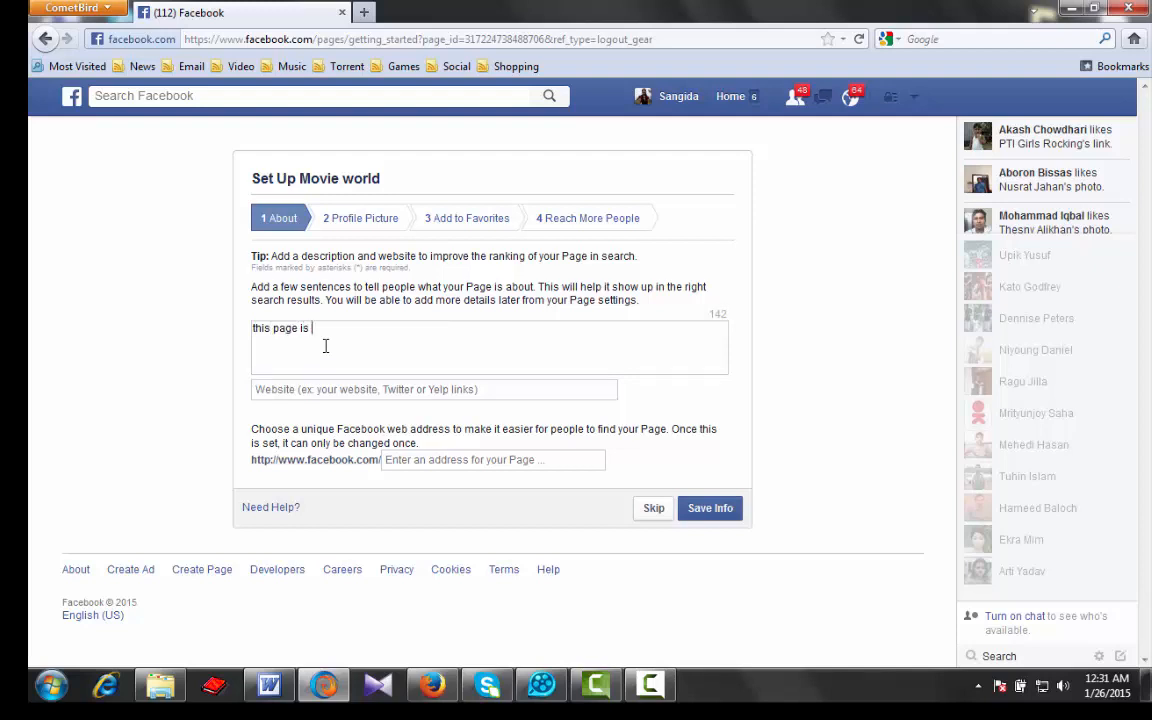
{"action": "type", "text": "actually latest  muvie"}
{"action": "left_click", "coordinate": [709, 513]}
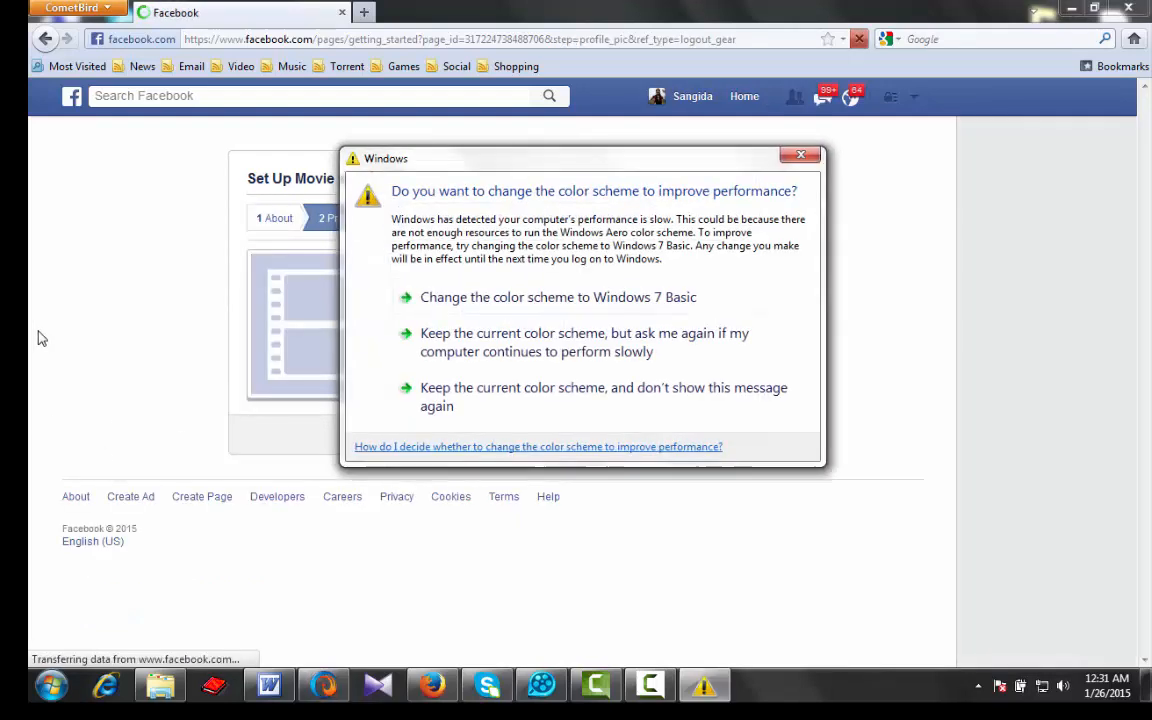
Dismiss the system dialogs, upload the image "nice" from the Downloads folder as the page's profile picture and continue the setup.
{"action": "left_click", "coordinate": [801, 157]}
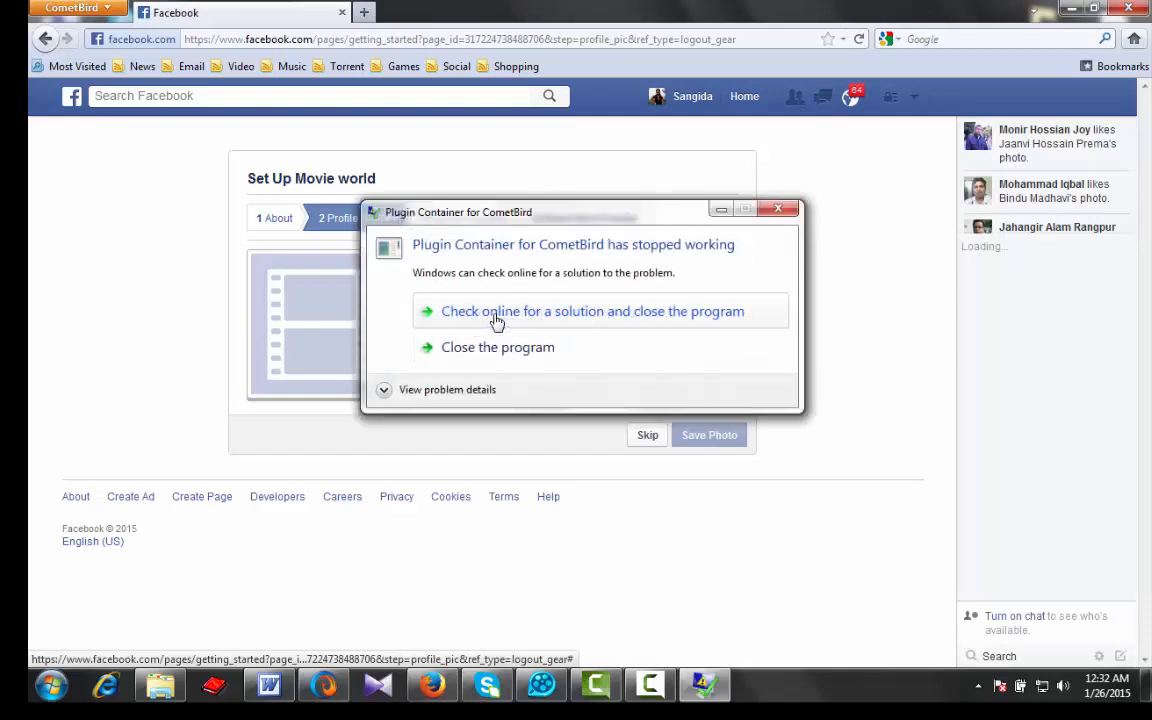
{"action": "left_click", "coordinate": [650, 311]}
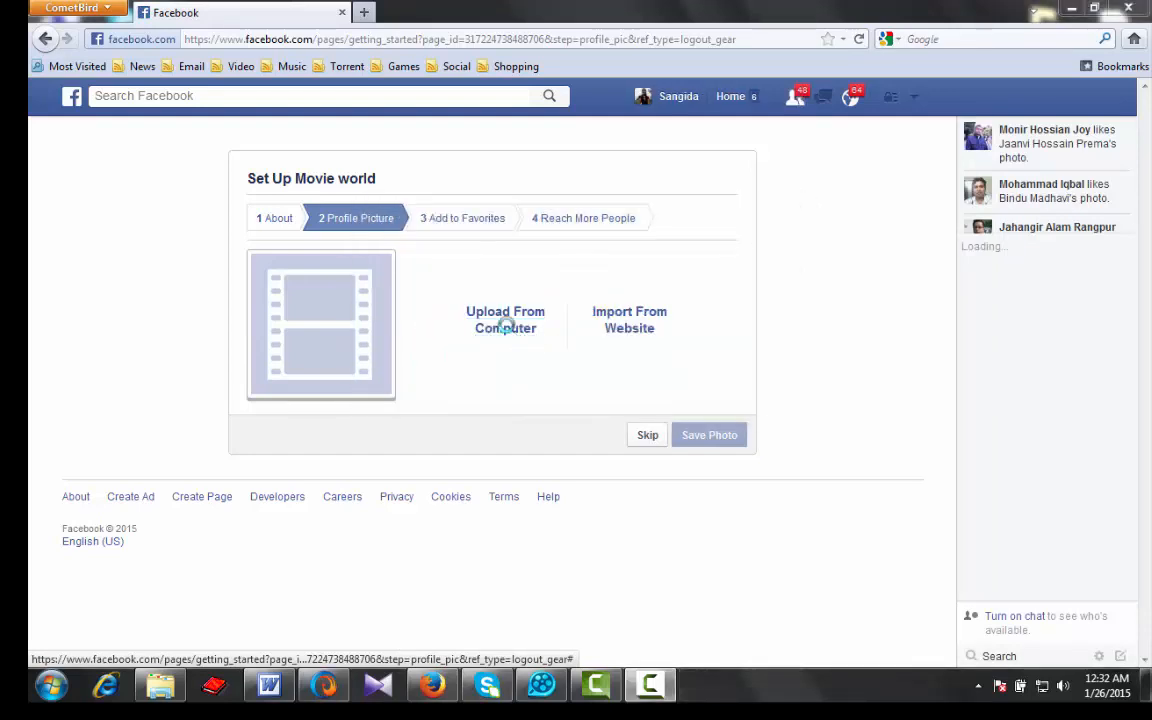
{"action": "left_click", "coordinate": [505, 320]}
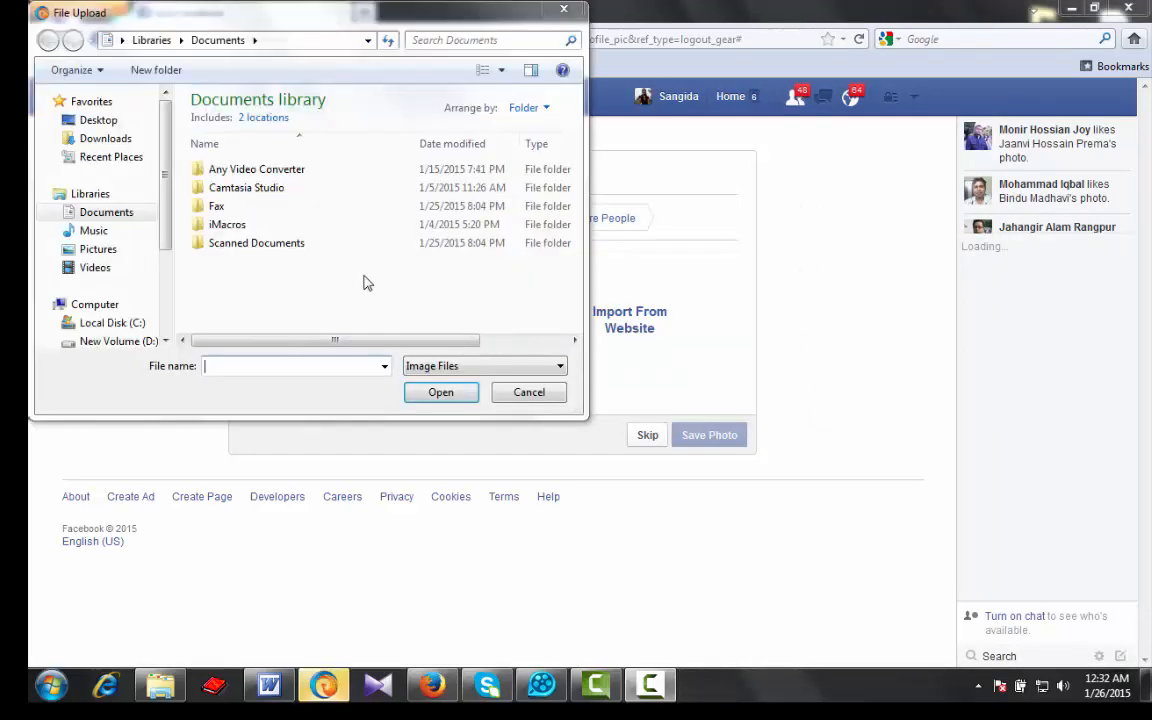
{"action": "left_click", "coordinate": [105, 138]}
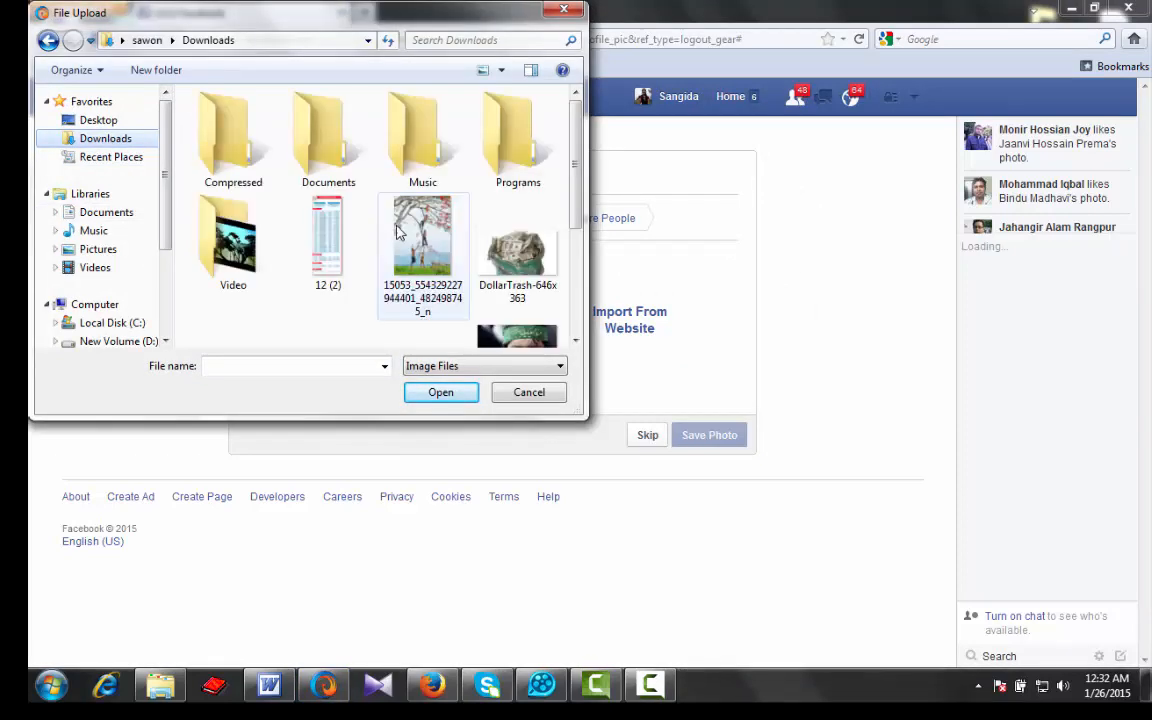
{"action": "scroll", "coordinate": [579, 218], "scroll_direction": "down", "scroll_amount": 3}
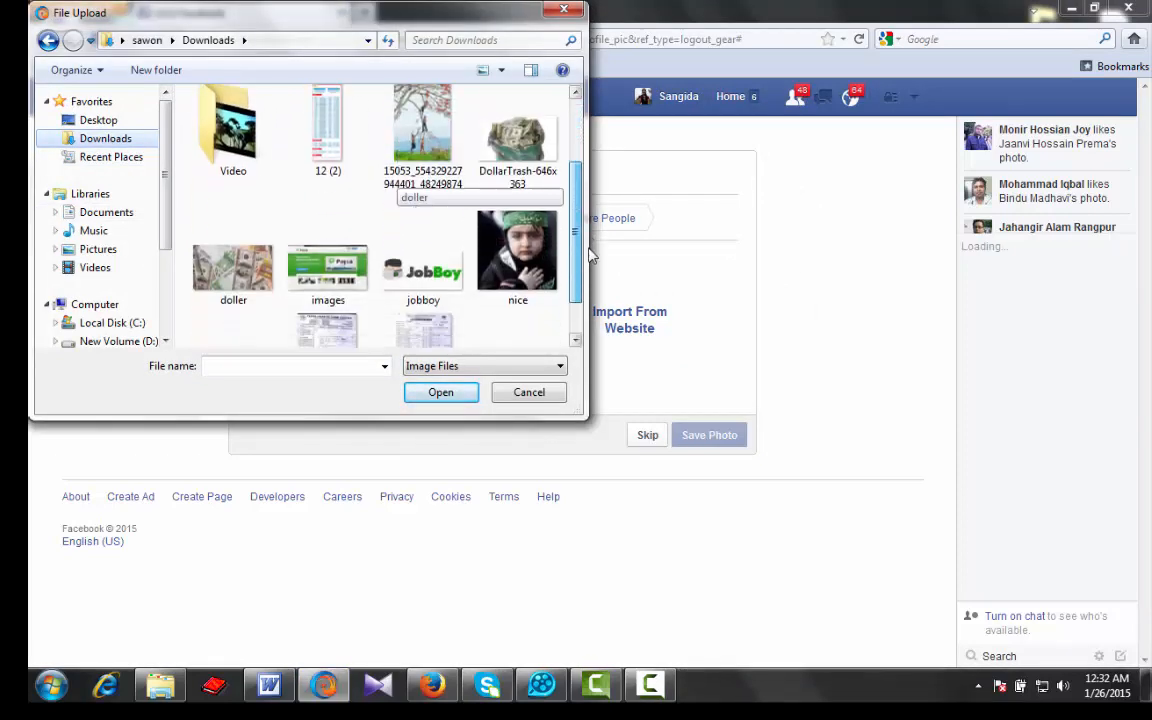
{"action": "scroll", "coordinate": [589, 257], "scroll_direction": "down", "scroll_amount": 2}
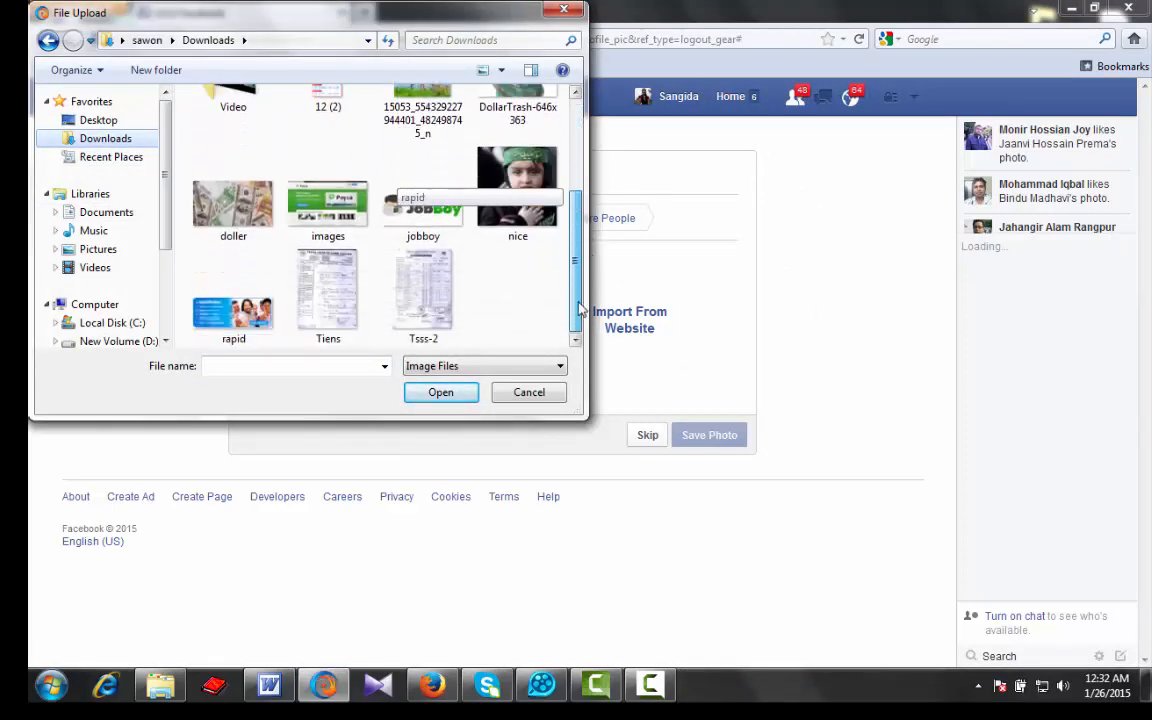
{"action": "scroll", "coordinate": [579, 250], "scroll_direction": "up", "scroll_amount": 3}
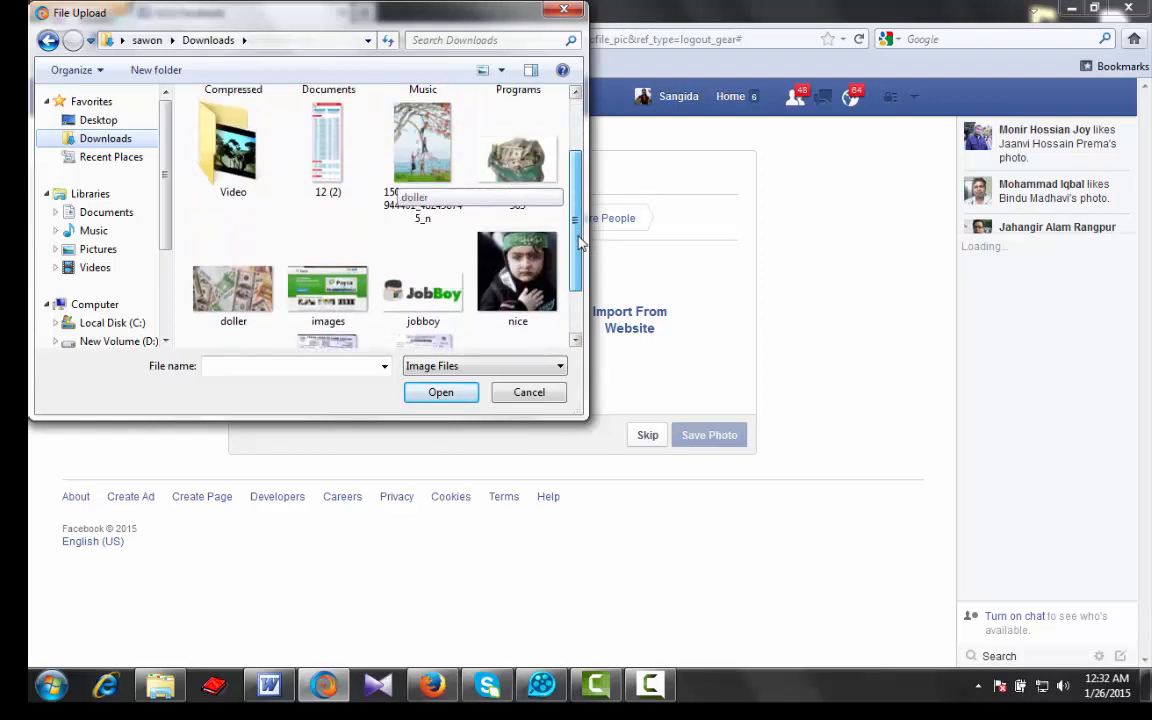
{"action": "left_click", "coordinate": [531, 270]}
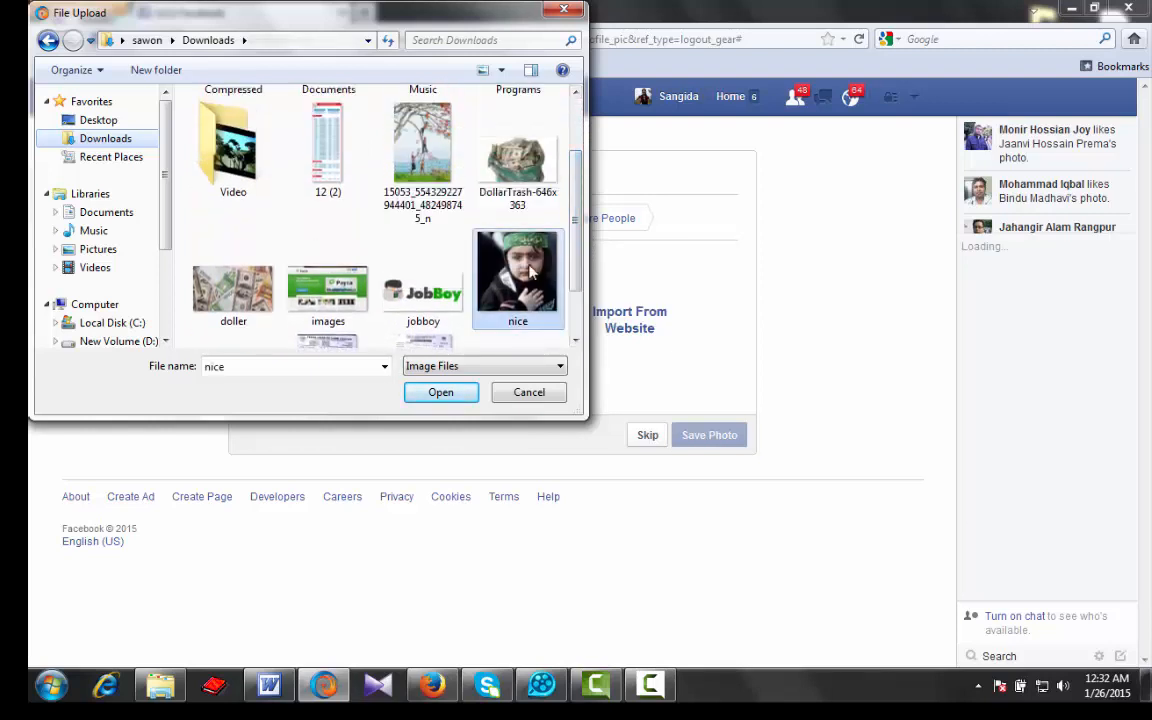
{"action": "left_click", "coordinate": [441, 393]}
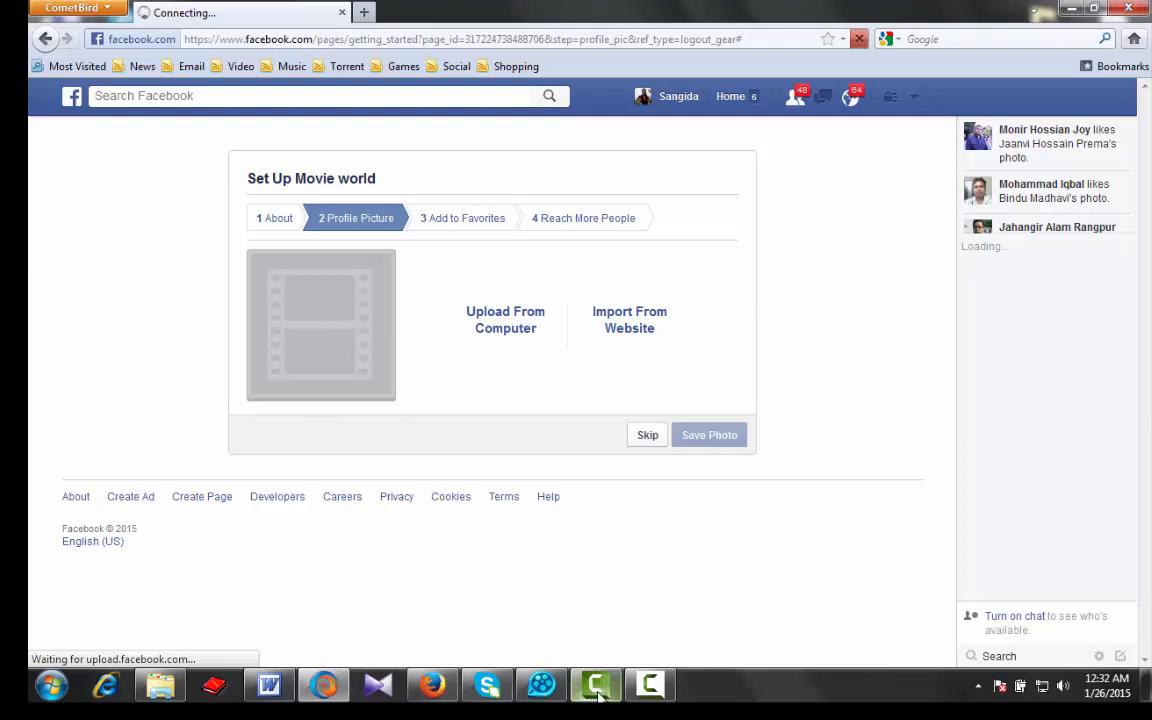
{"action": "mouse_move", "coordinate": [597, 690]}
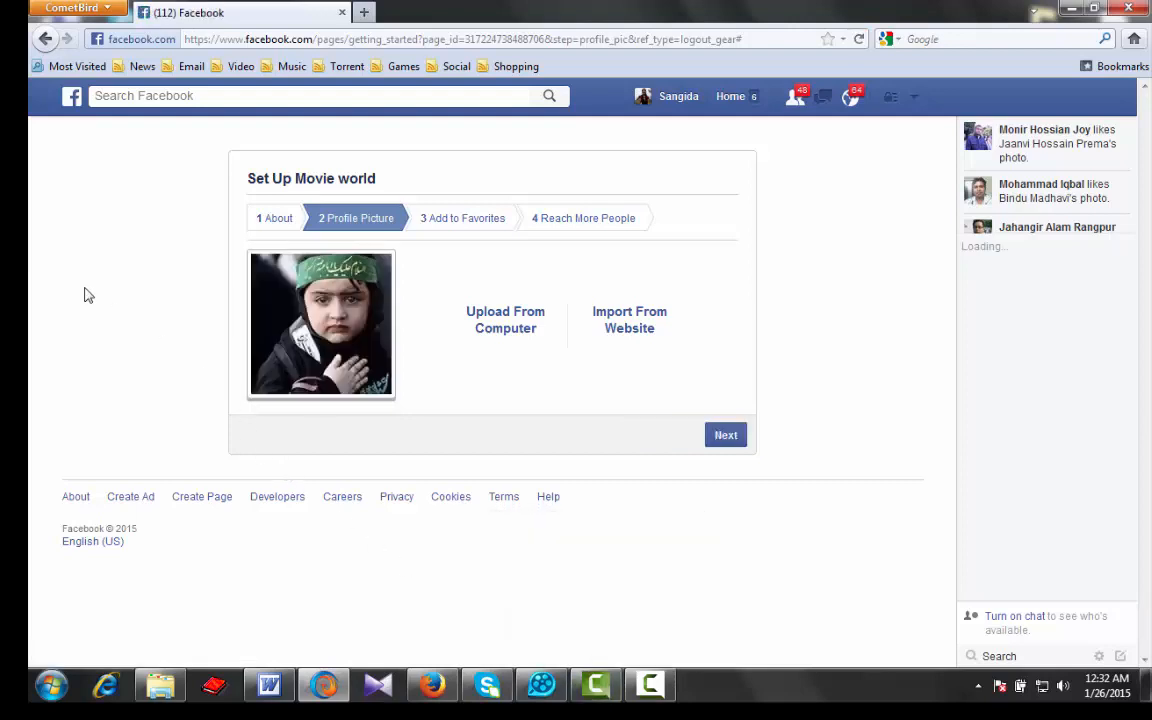
{"action": "left_click", "coordinate": [724, 437]}
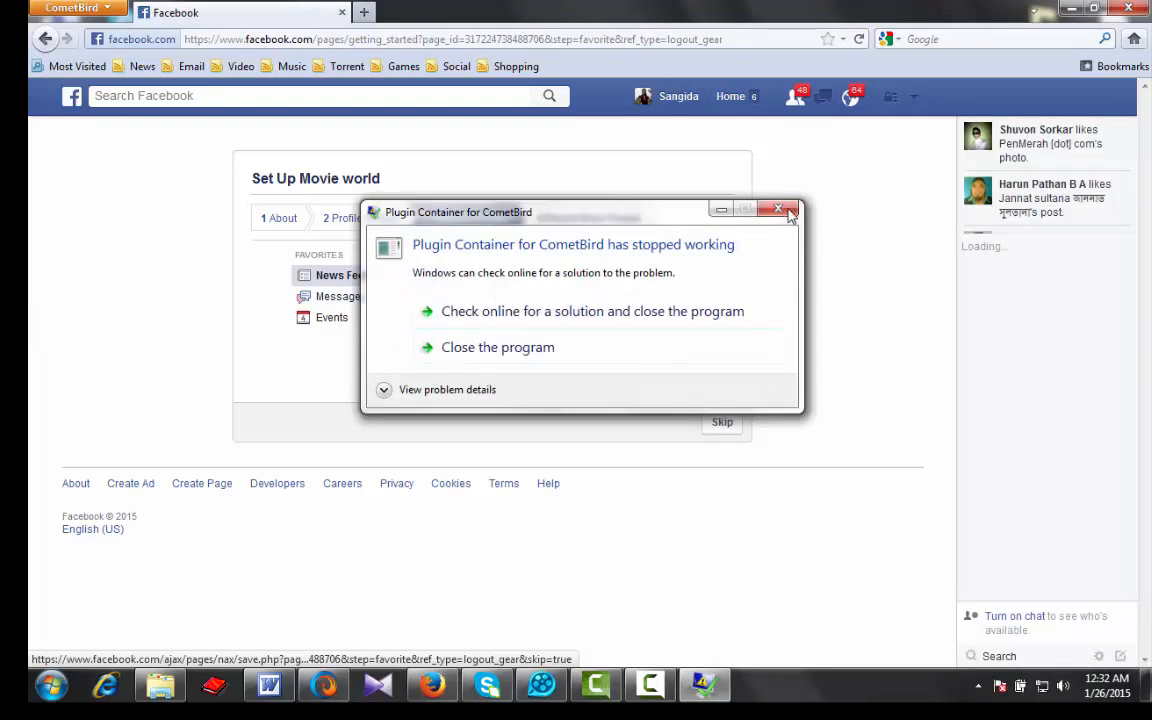
Dismiss the plugin crash dialog and skip the Reach More People ad setup to finish the page wizard.
{"action": "left_click", "coordinate": [788, 211]}
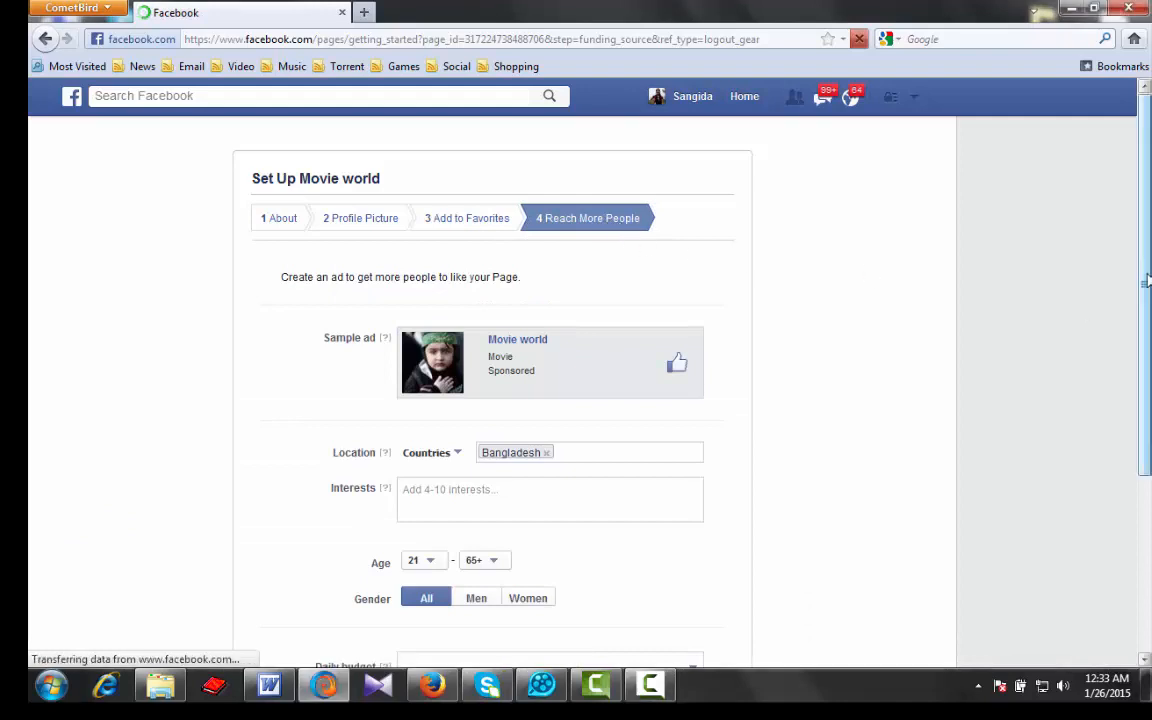
{"action": "scroll", "coordinate": [620, 228], "scroll_direction": "down", "scroll_amount": 4}
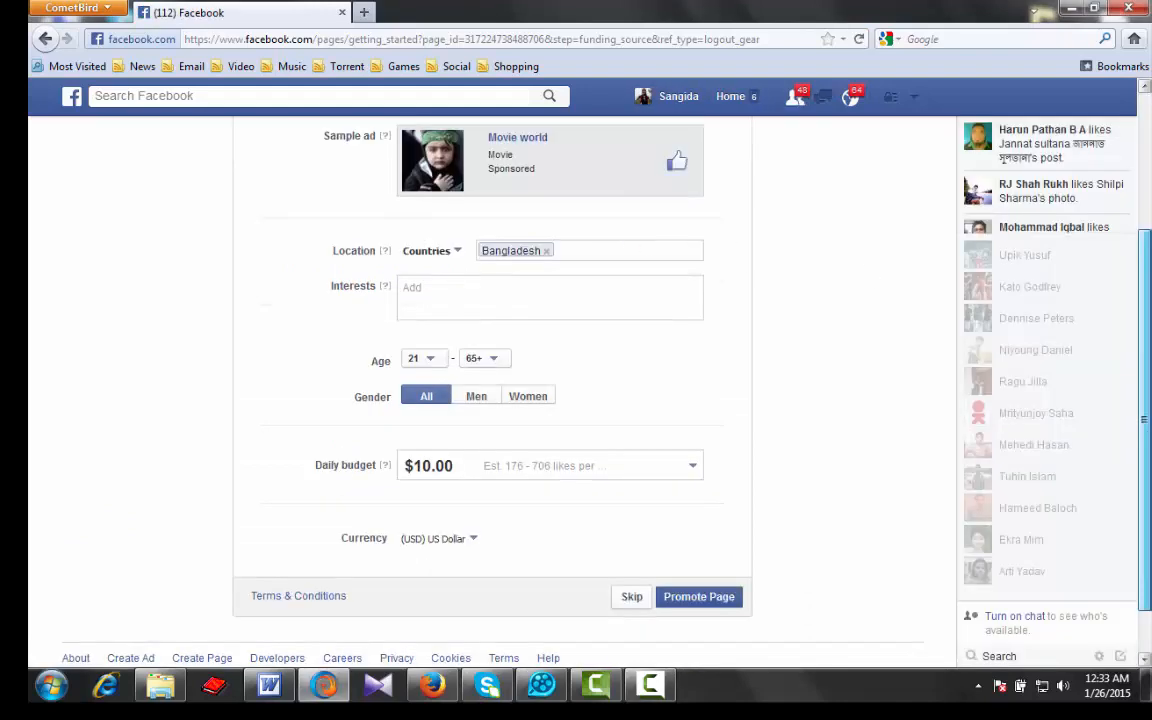
{"action": "left_click", "coordinate": [632, 596]}
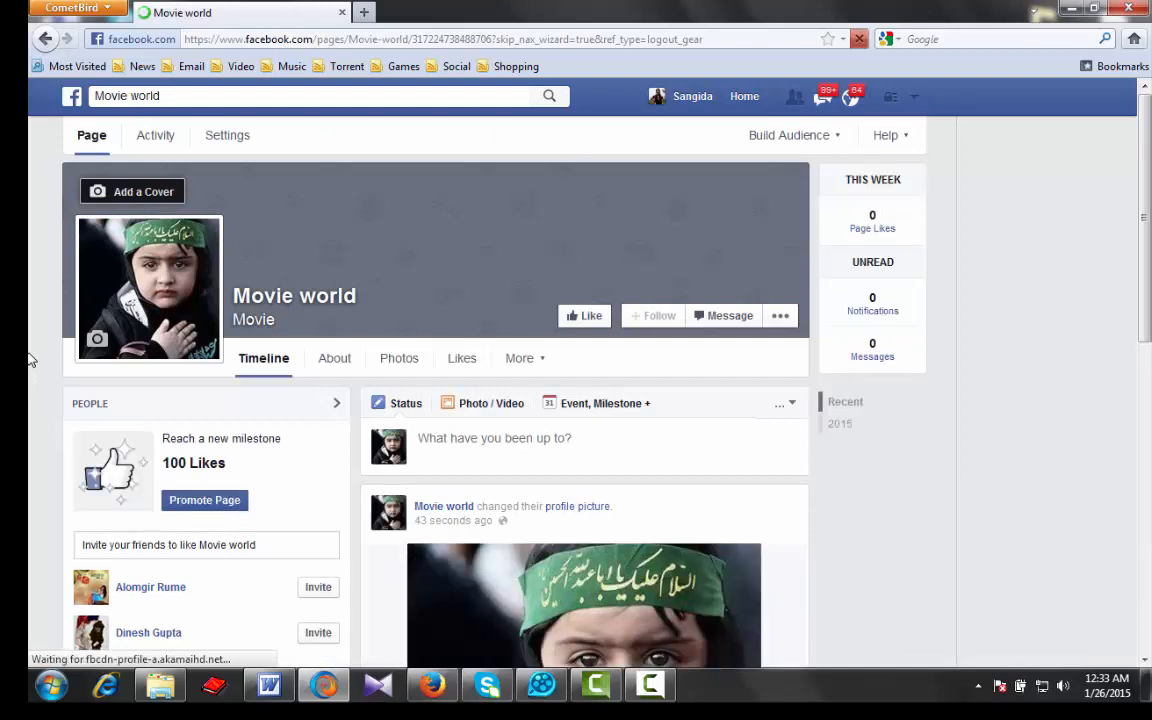
Go through the new page's introductory tour to its end, liking the Movie world page along the way.
{"action": "left_click", "coordinate": [776, 214]}
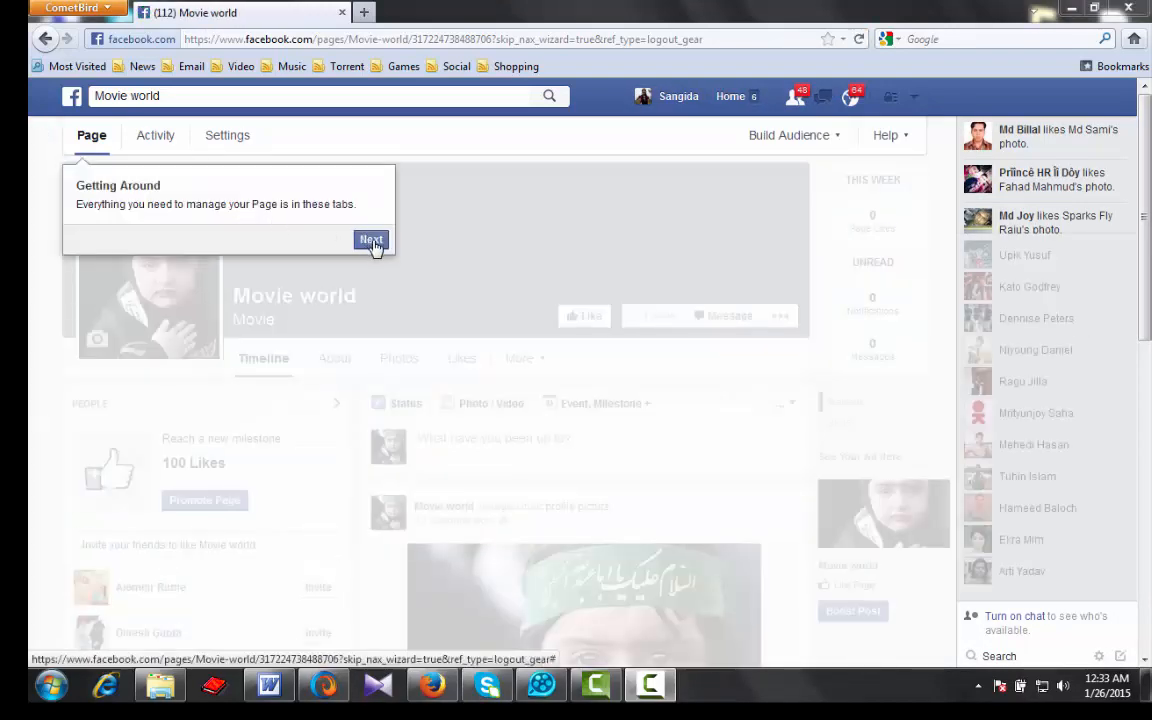
{"action": "left_click", "coordinate": [373, 245]}
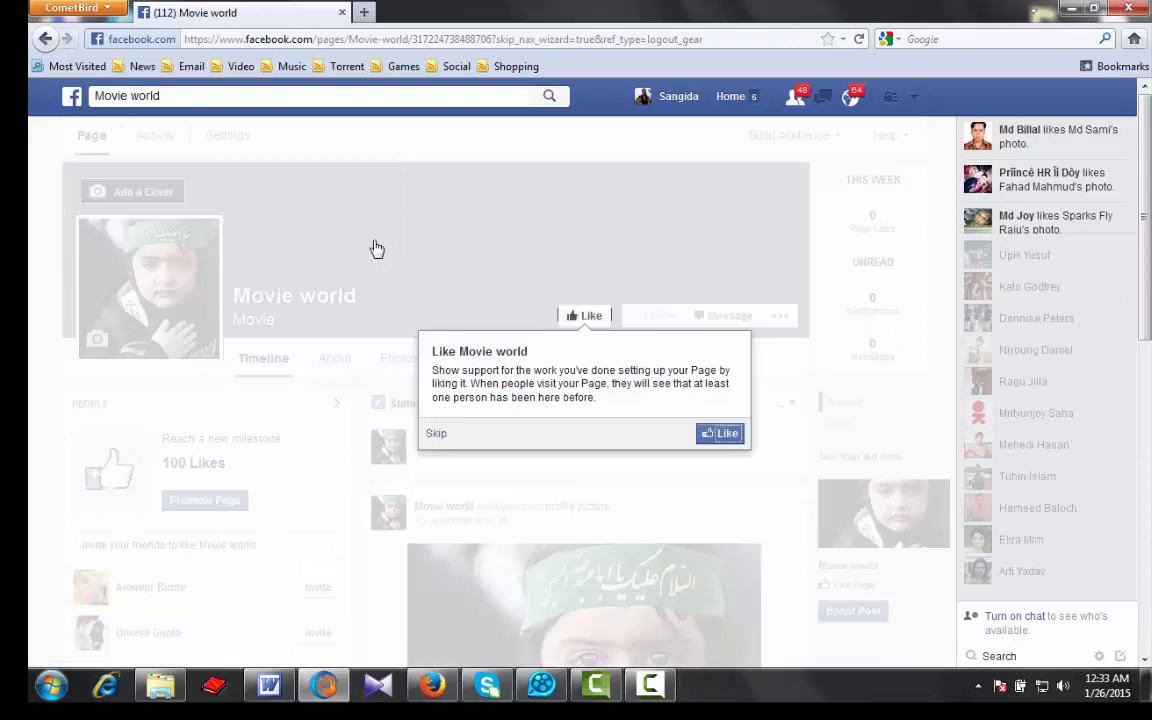
{"action": "left_click", "coordinate": [733, 437]}
{"action": "left_click", "coordinate": [937, 273]}
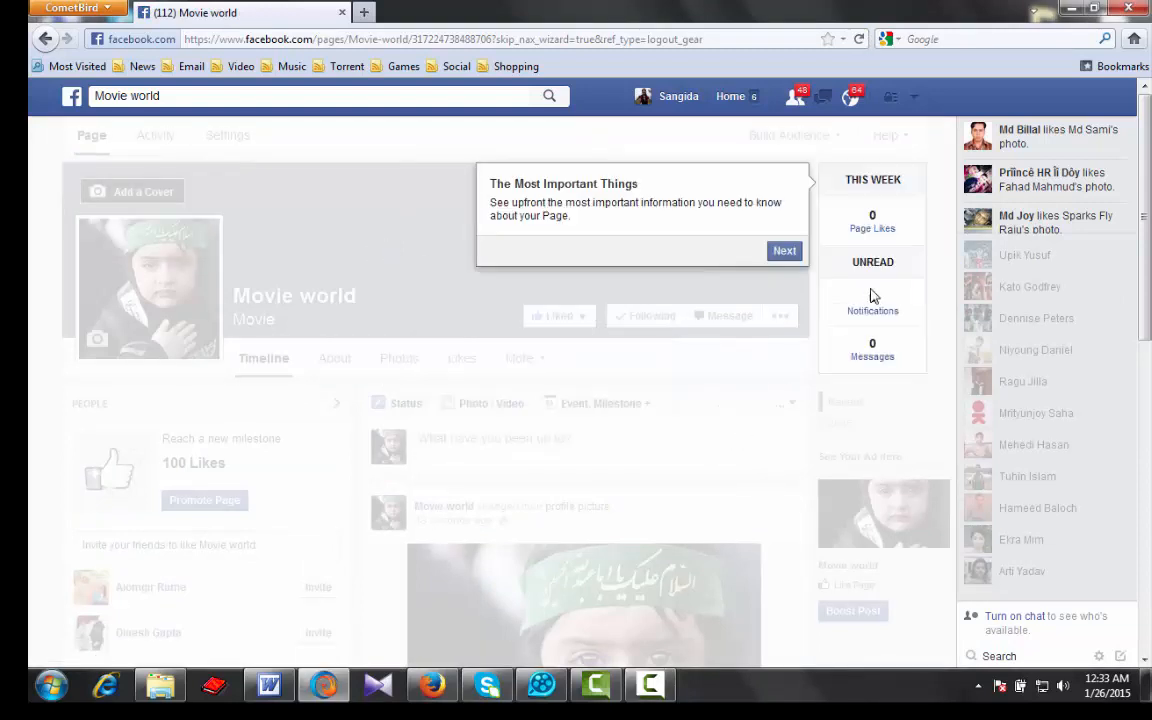
{"action": "left_click", "coordinate": [784, 253]}
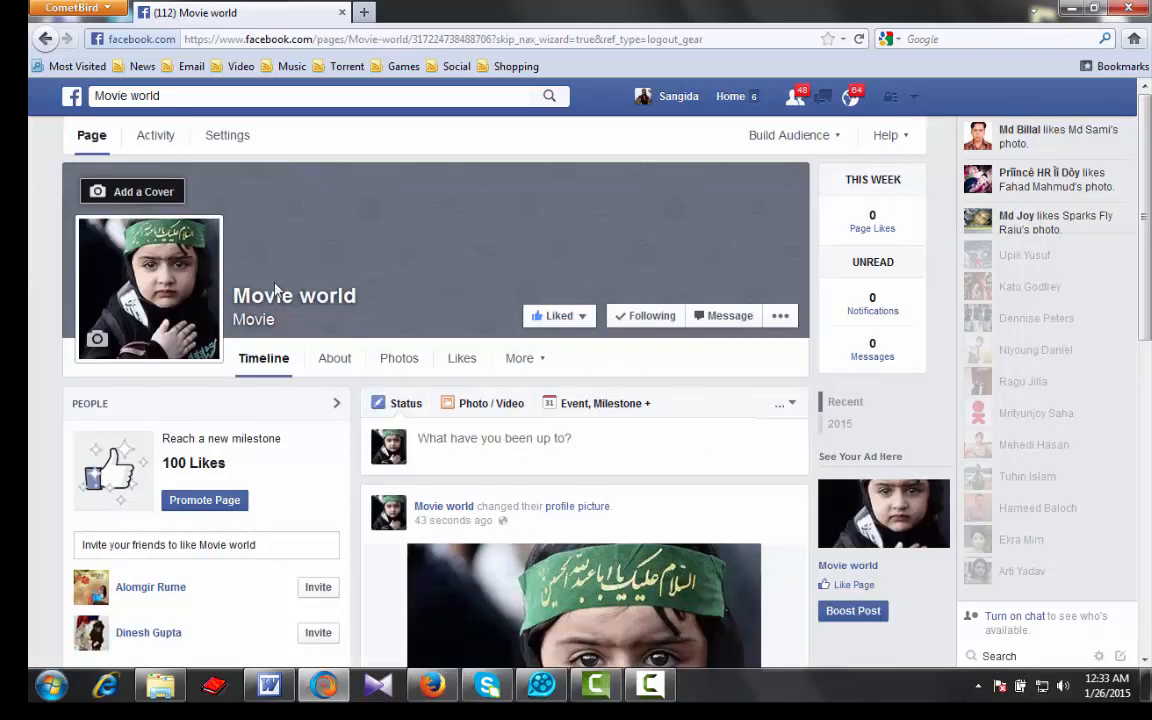
Upload the image "nice" from the Downloads folder as the page's cover photo, reposition it and save the changes.
{"action": "left_click", "coordinate": [137, 196]}
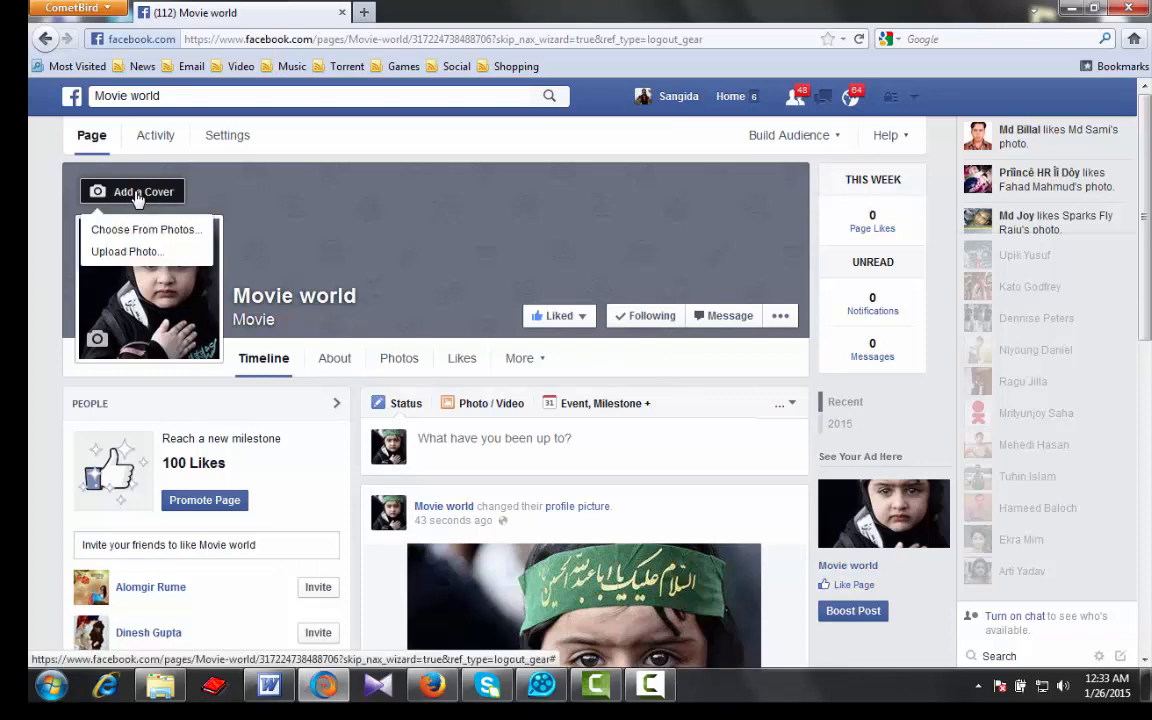
{"action": "left_click", "coordinate": [137, 254]}
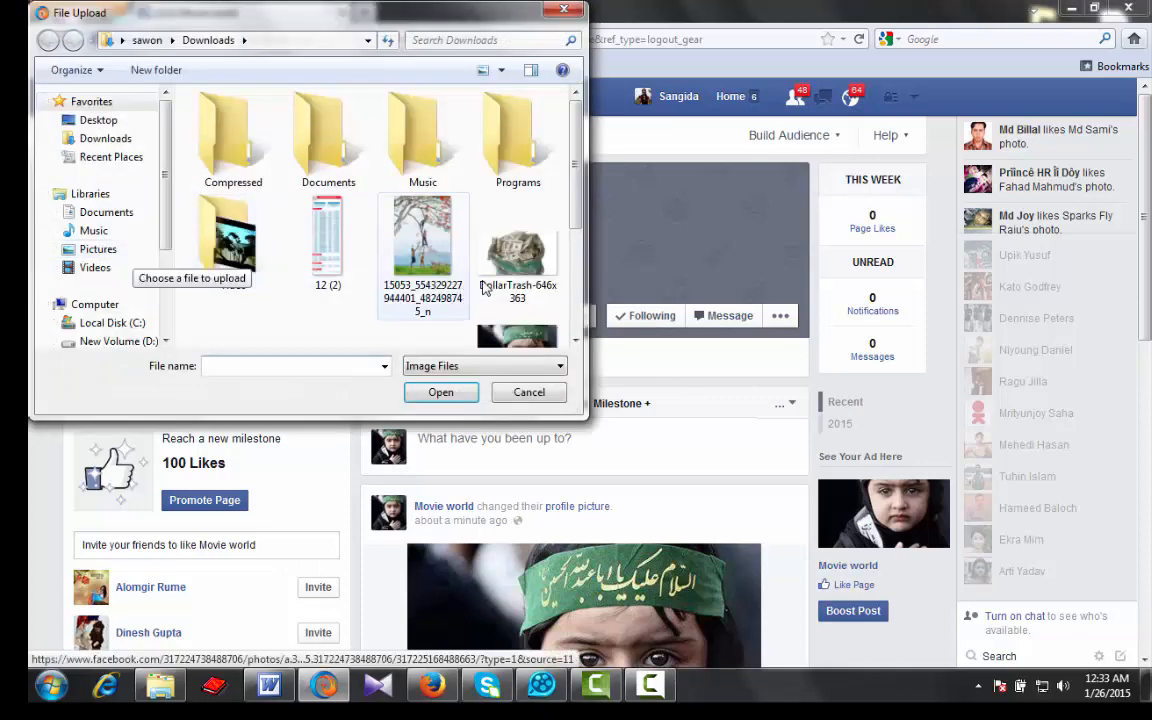
{"action": "scroll", "coordinate": [575, 260], "scroll_direction": "down", "scroll_amount": 3}
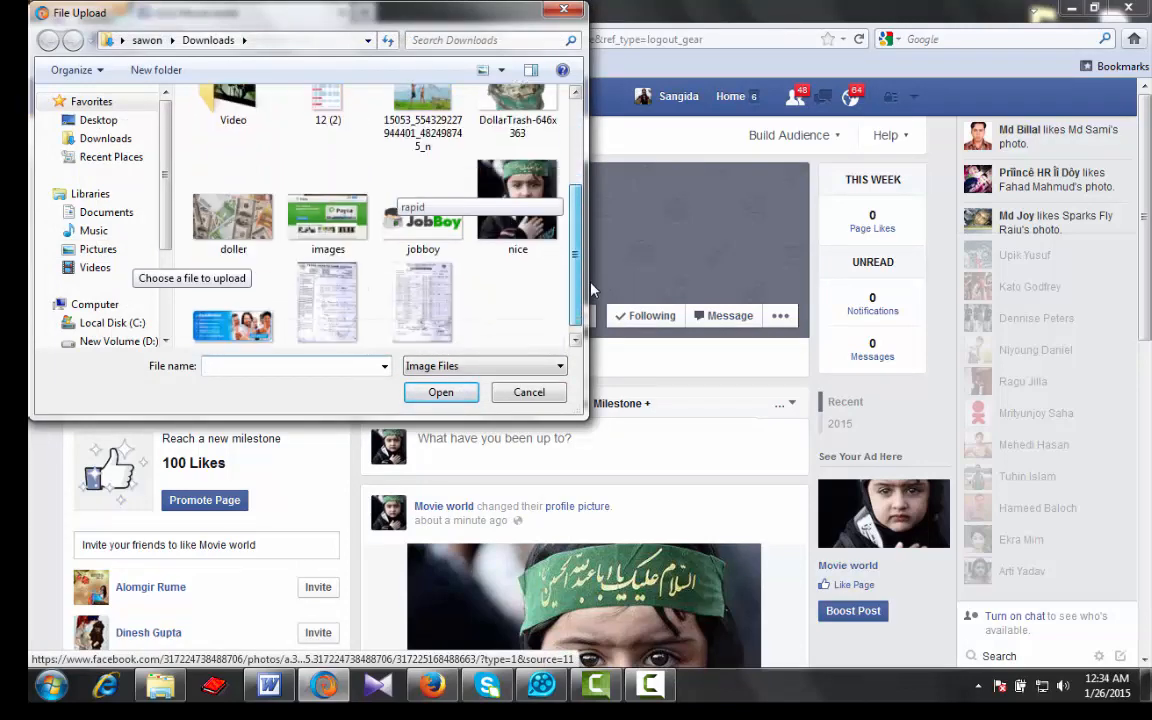
{"action": "left_click_drag", "start_coordinate": [590, 283], "coordinate": [578, 245]}
{"action": "left_click", "coordinate": [517, 275]}
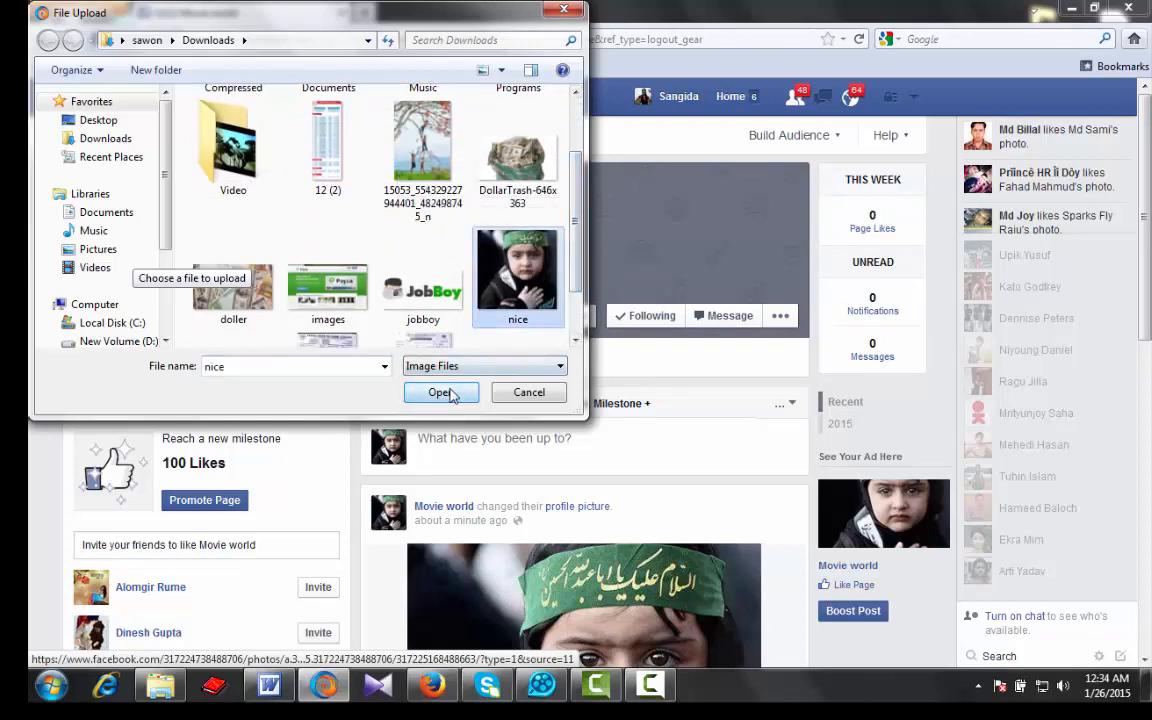
{"action": "left_click", "coordinate": [441, 392]}
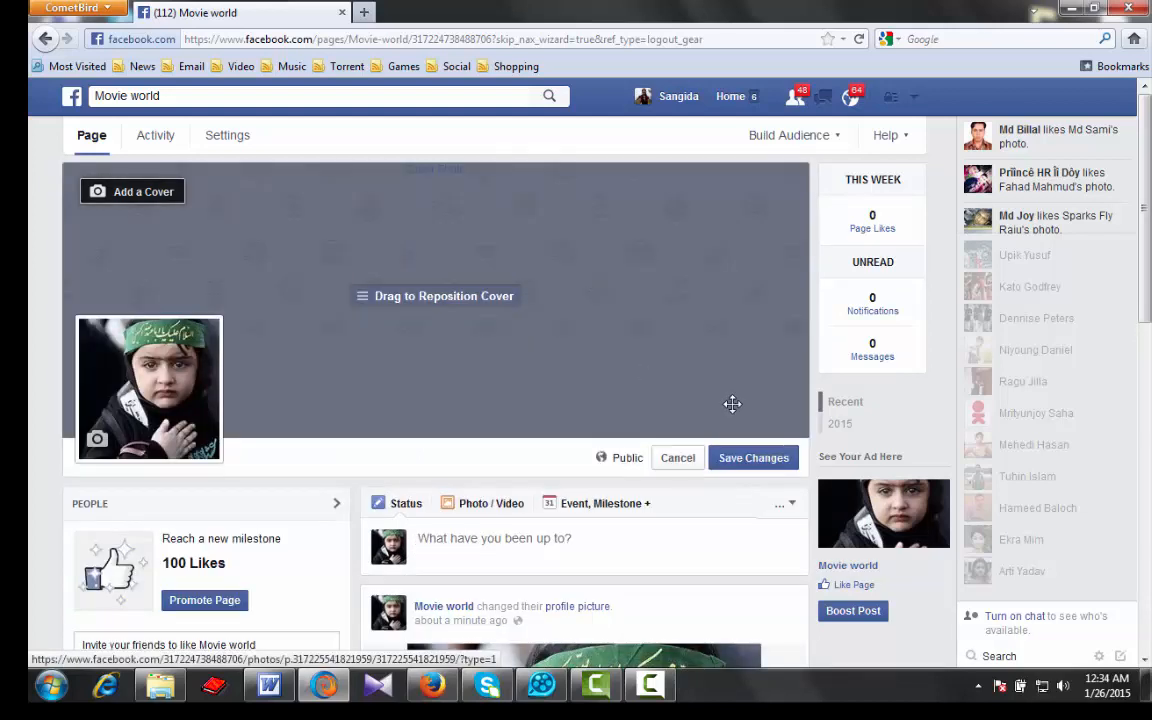
{"action": "left_click_drag", "start_coordinate": [587, 343], "coordinate": [560, 282]}
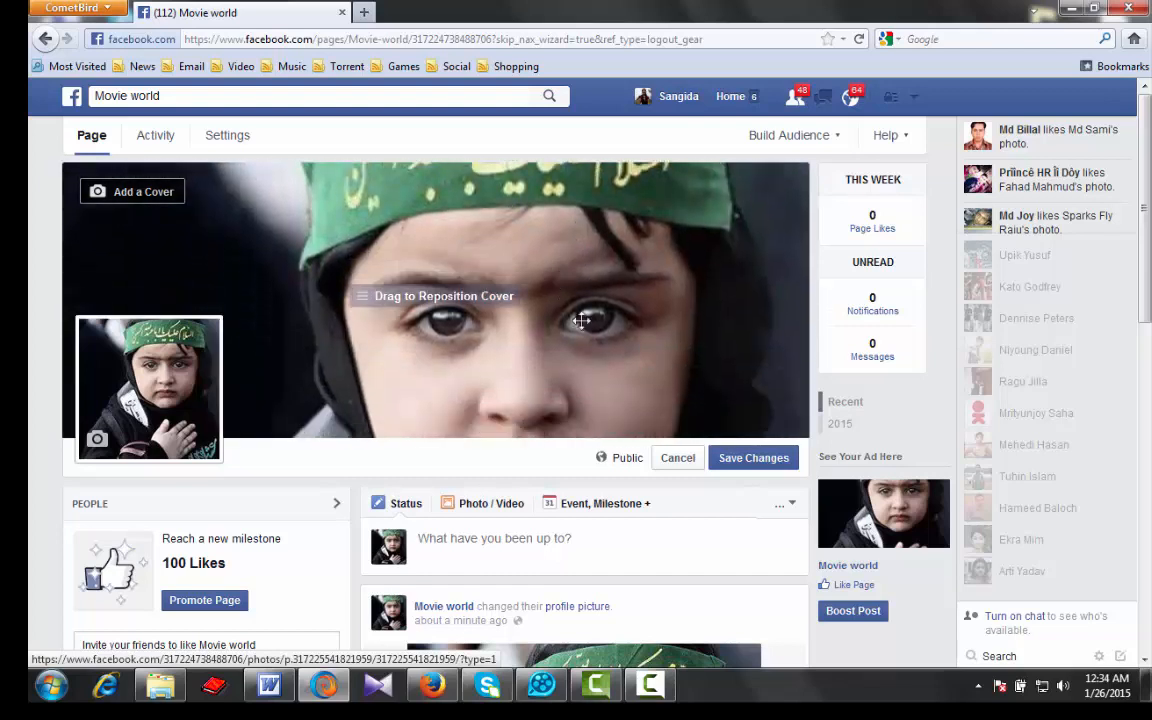
{"action": "left_click", "coordinate": [757, 459]}
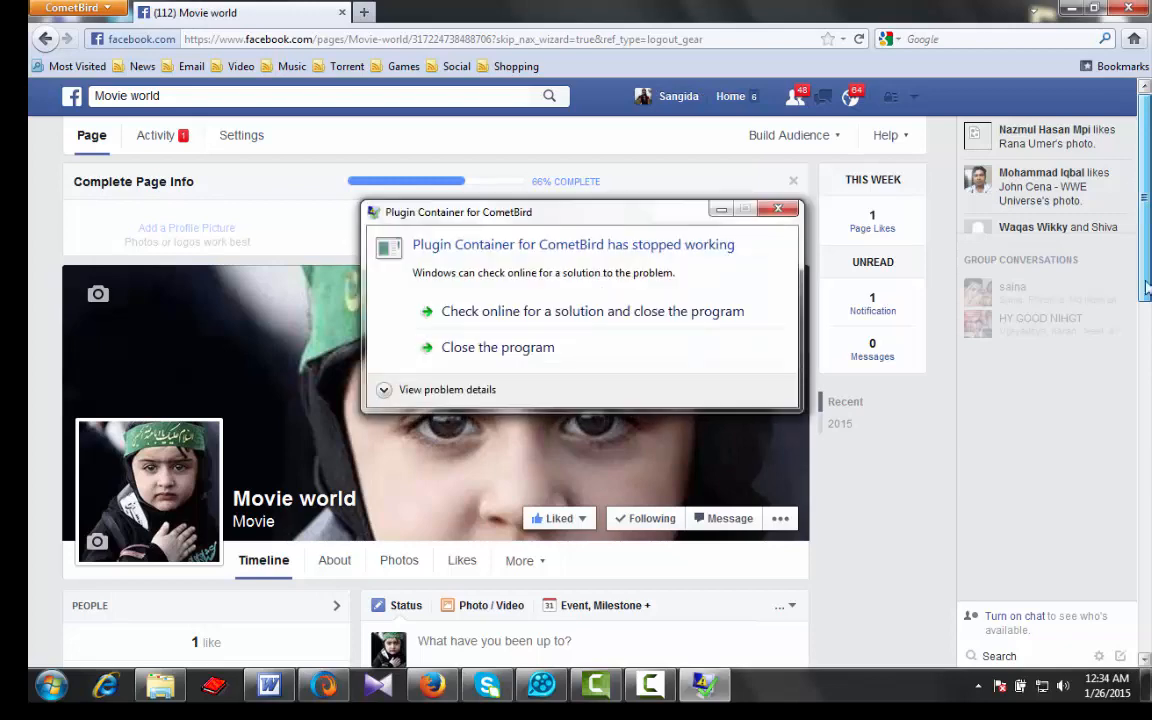
Dismiss the plugin crash dialog and look over the Movie world page's timeline with its new cover photo.
{"action": "left_click", "coordinate": [778, 212]}
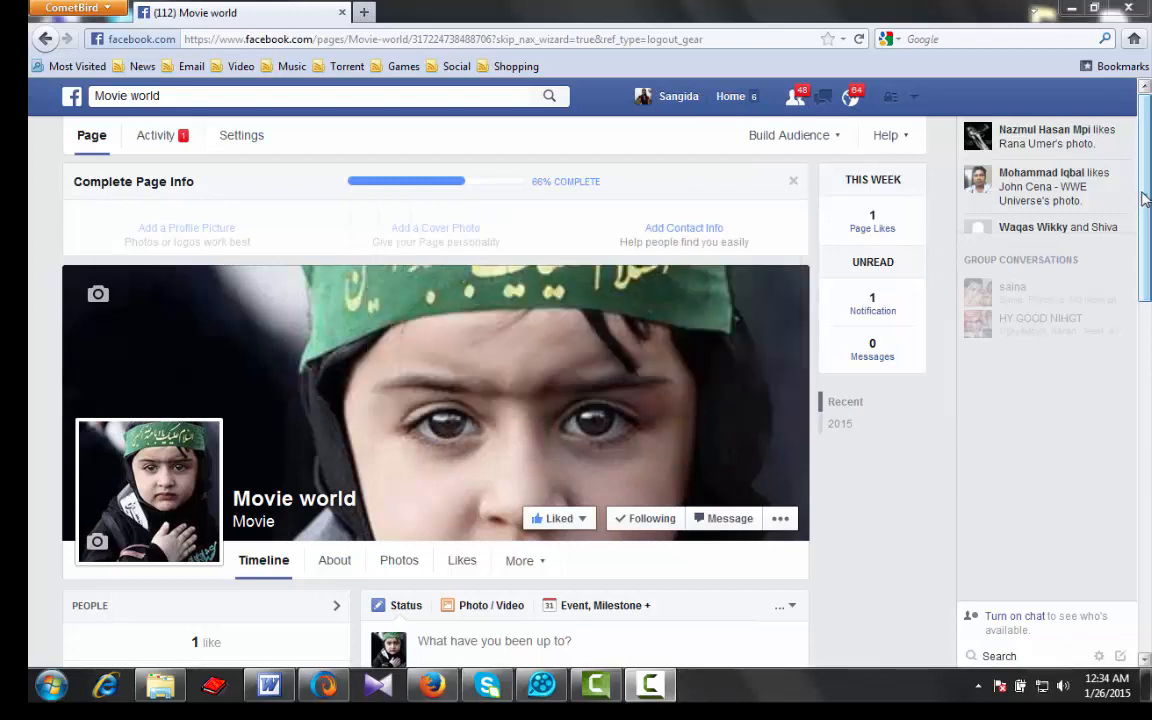
{"action": "scroll", "coordinate": [1148, 213], "scroll_direction": "down", "scroll_amount": 2}
{"action": "scroll", "coordinate": [1148, 213], "scroll_direction": "down", "scroll_amount": 4}
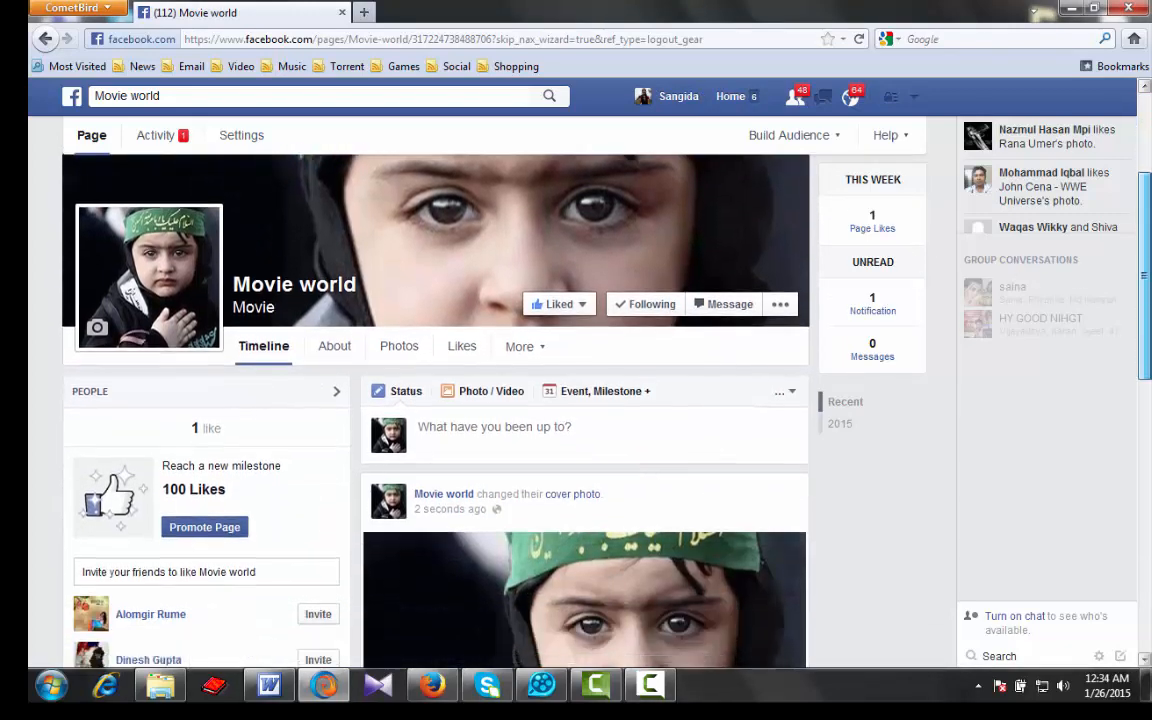
{"action": "scroll", "coordinate": [1148, 213], "scroll_direction": "down", "scroll_amount": 3}
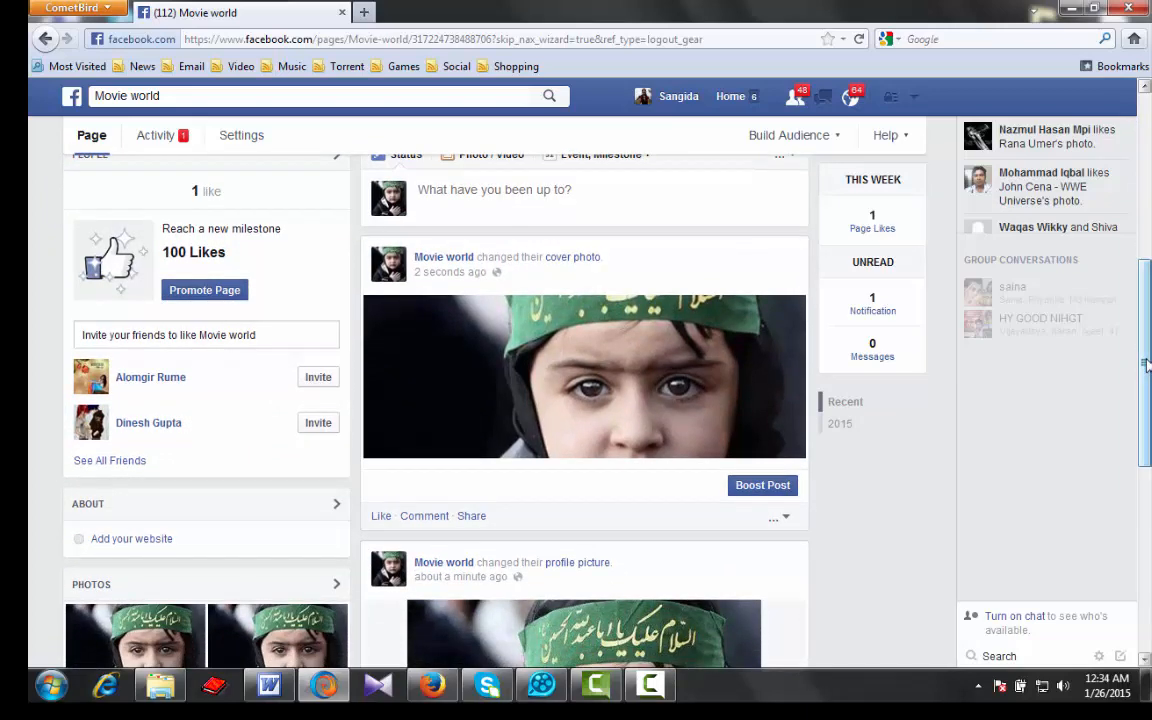
{"action": "left_click_drag", "start_coordinate": [1148, 365], "coordinate": [1148, 172]}
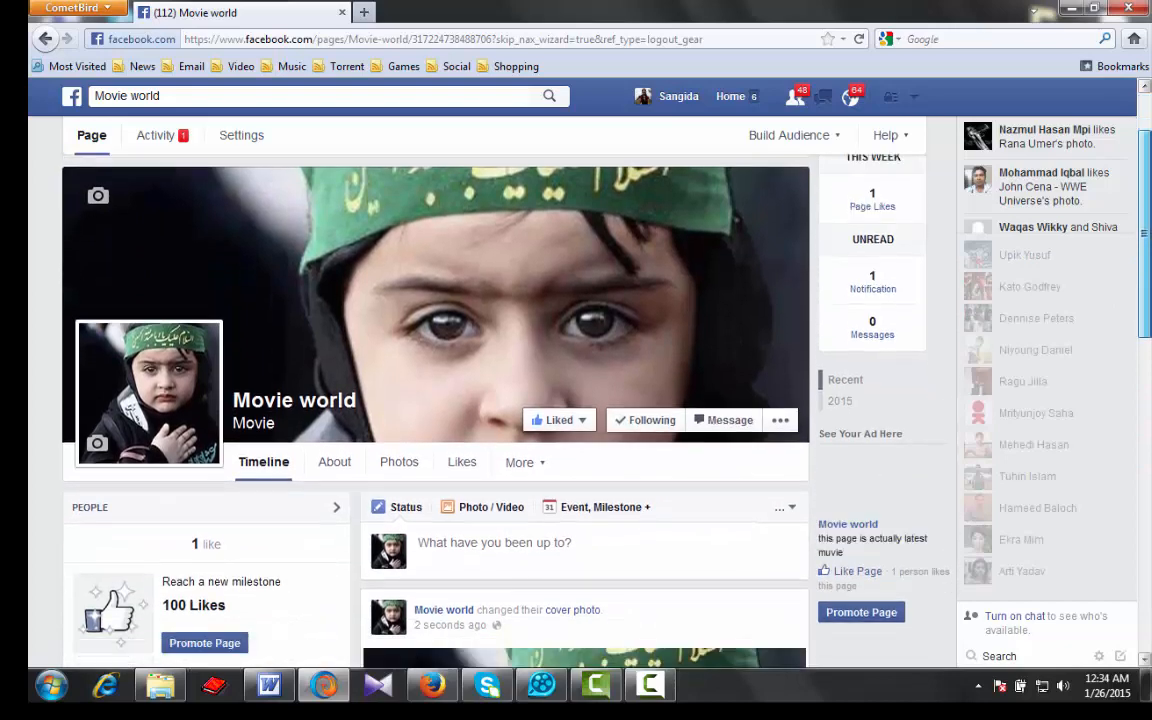
{"action": "left_click_drag", "start_coordinate": [1145, 232], "coordinate": [1145, 198]}
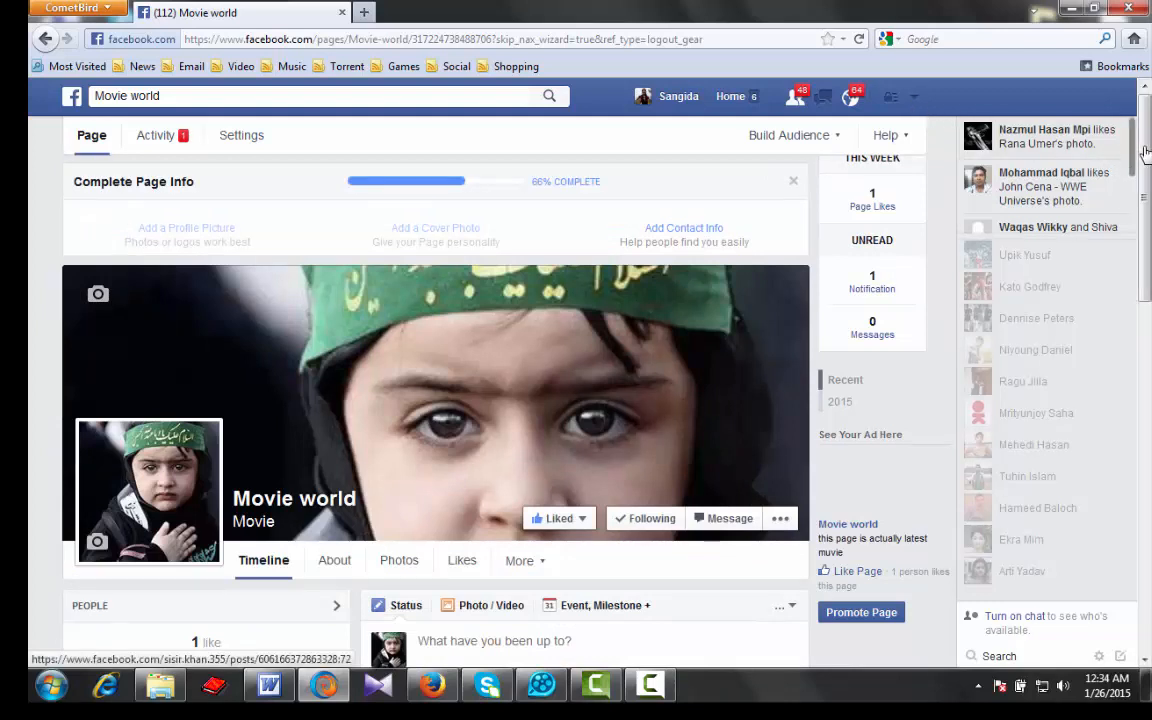
Visit the personal profile, switch to using Facebook as Movie world and dismiss the system dialog.
{"action": "left_click", "coordinate": [914, 100]}
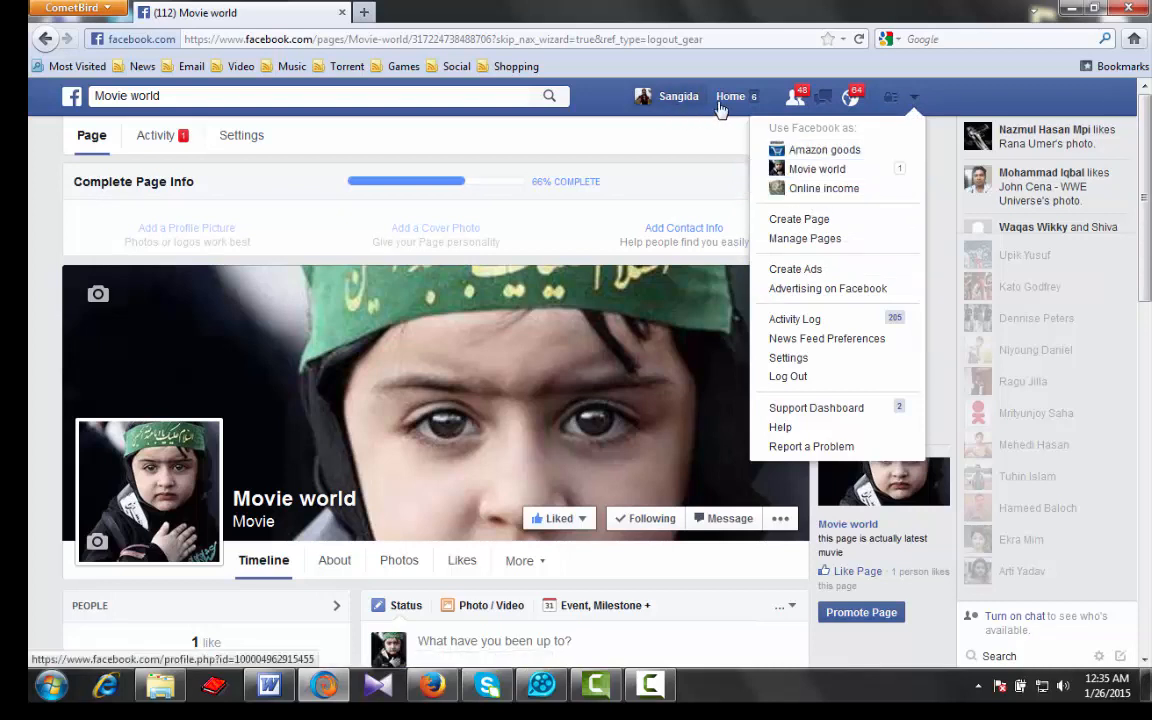
{"action": "left_click", "coordinate": [678, 98]}
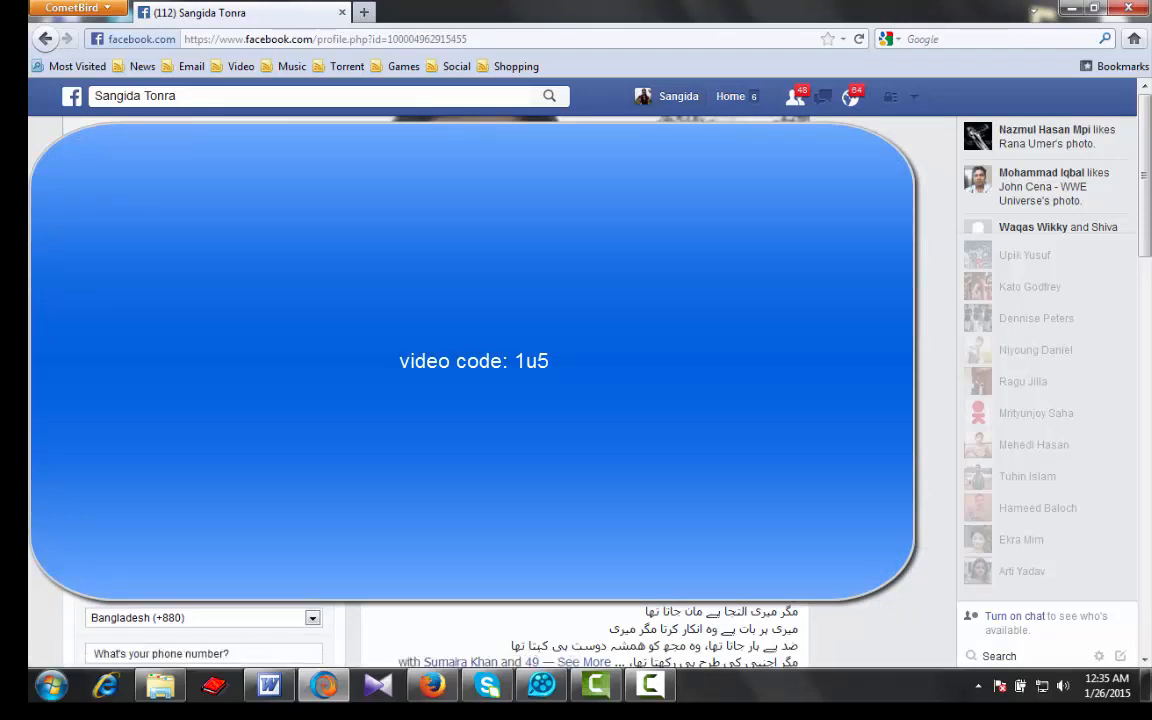
{"action": "left_click", "coordinate": [917, 101]}
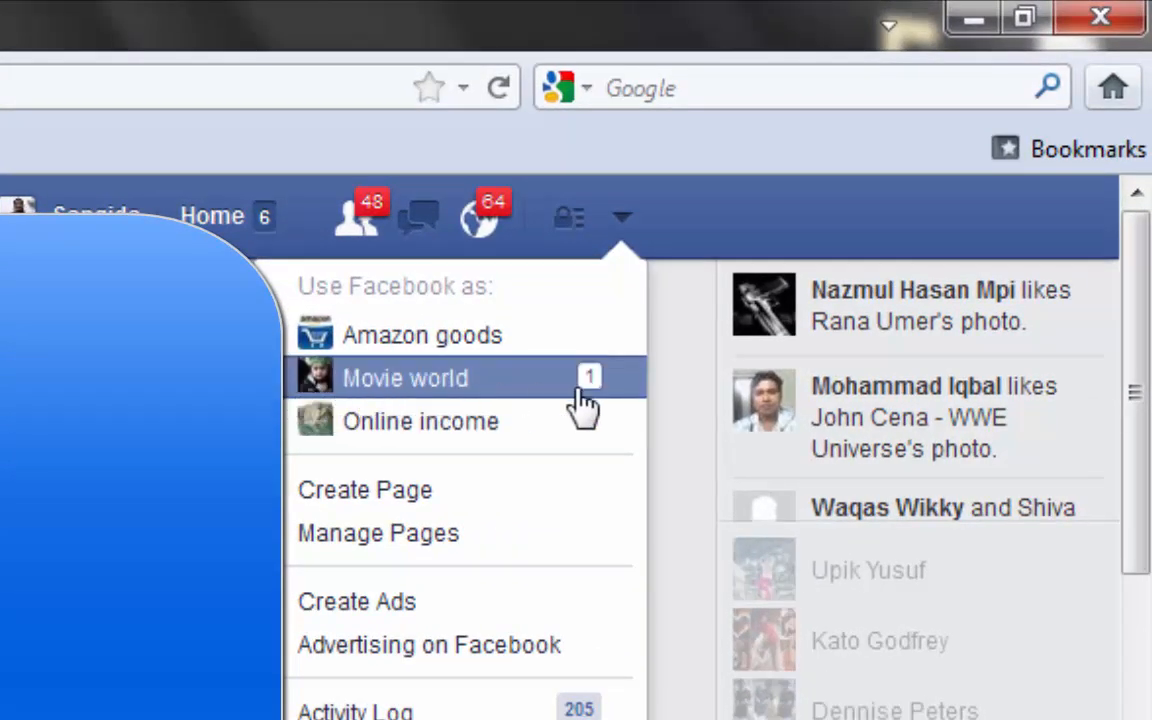
{"action": "left_click", "coordinate": [432, 392]}
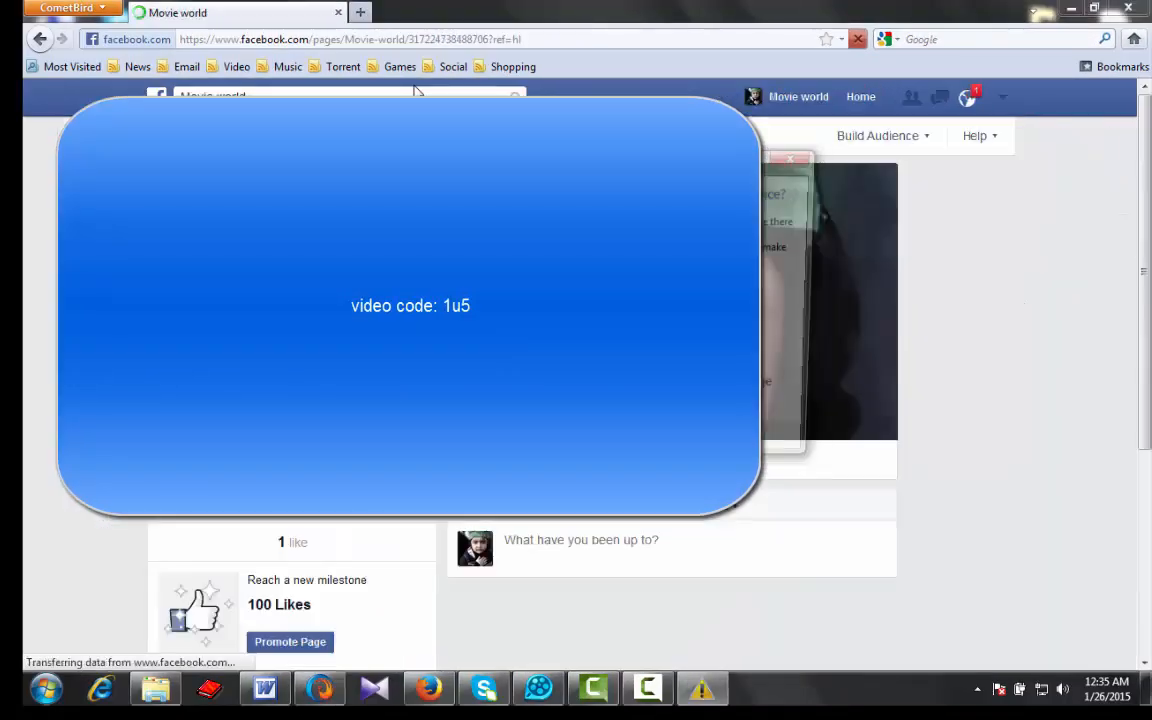
{"action": "left_click", "coordinate": [806, 157]}
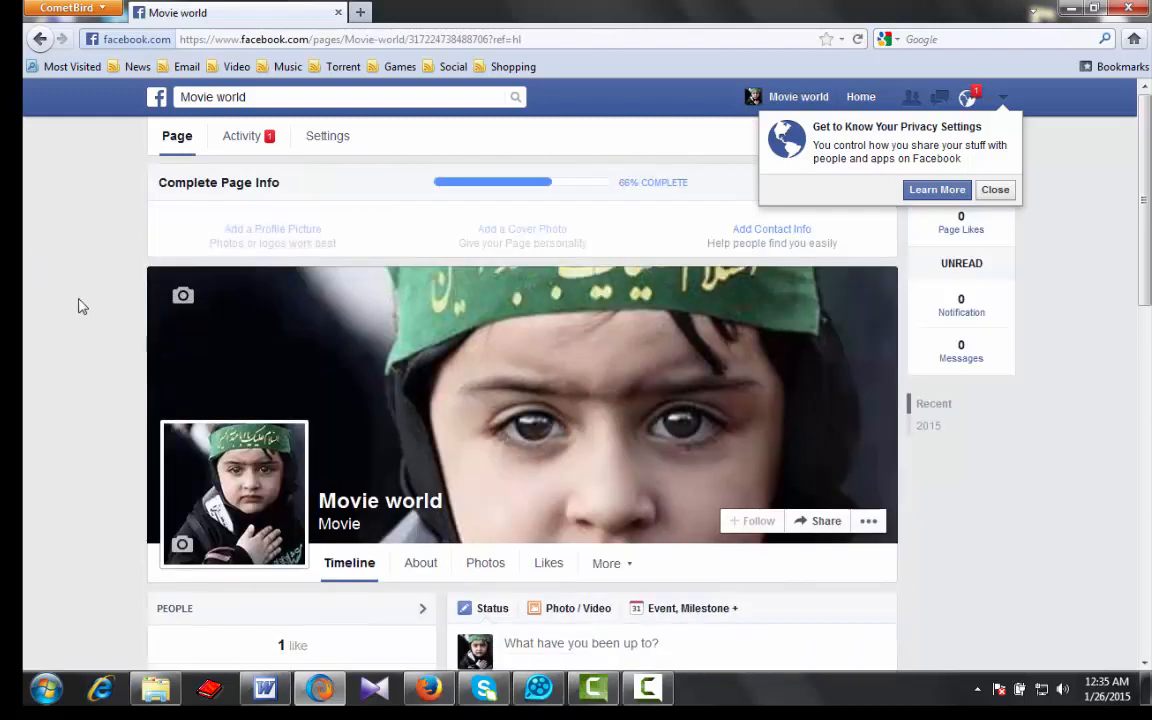
Check the page's notifications and review its timeline, dismissing the plugin crash dialog and the privacy settings tip.
{"action": "left_click", "coordinate": [967, 98]}
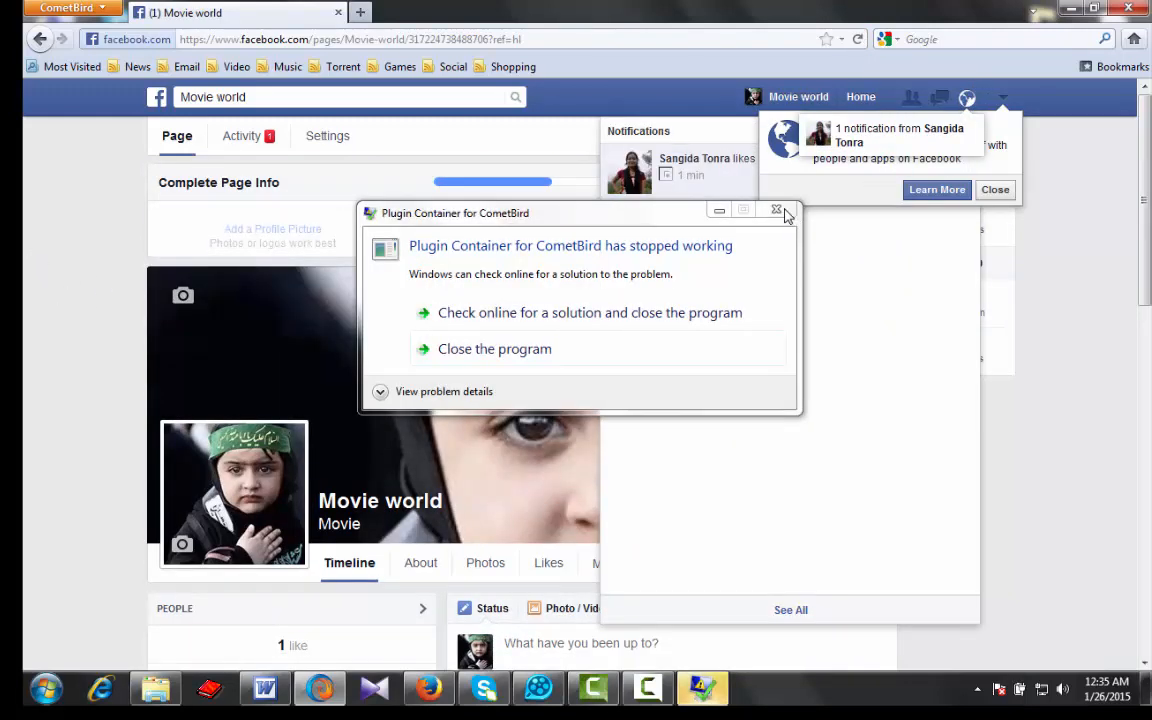
{"action": "left_click", "coordinate": [778, 209]}
{"action": "left_click", "coordinate": [970, 98]}
{"action": "left_click", "coordinate": [970, 98]}
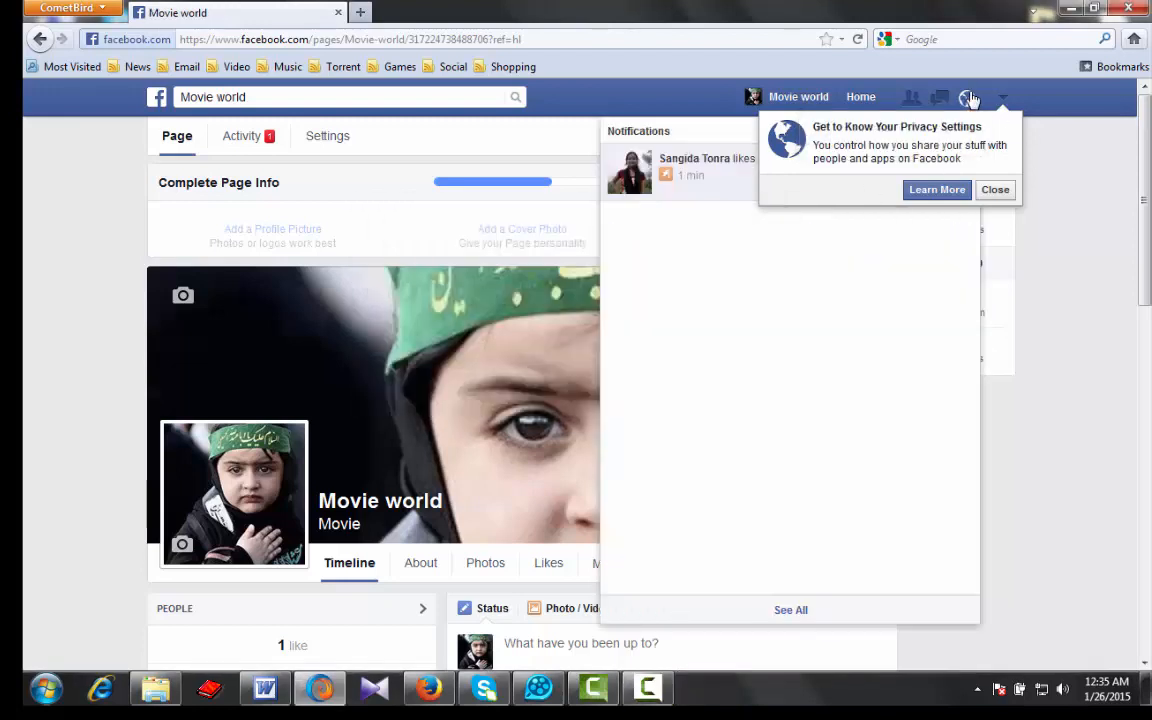
{"action": "left_click", "coordinate": [970, 98]}
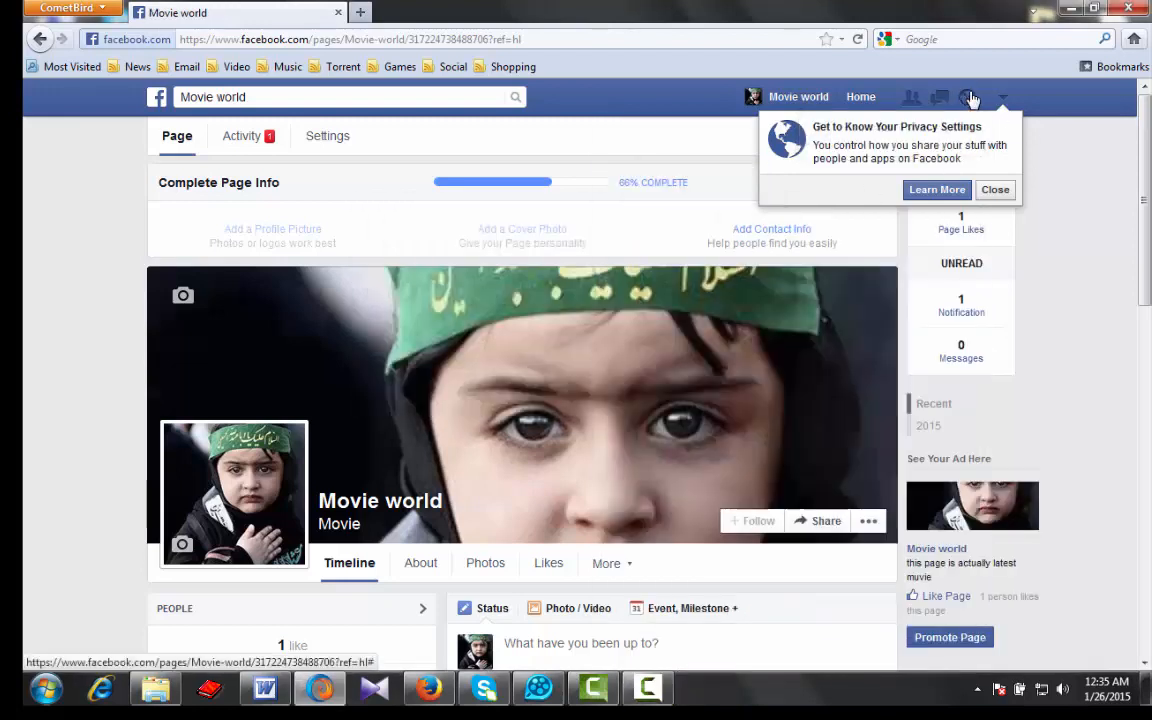
{"action": "left_click", "coordinate": [996, 188]}
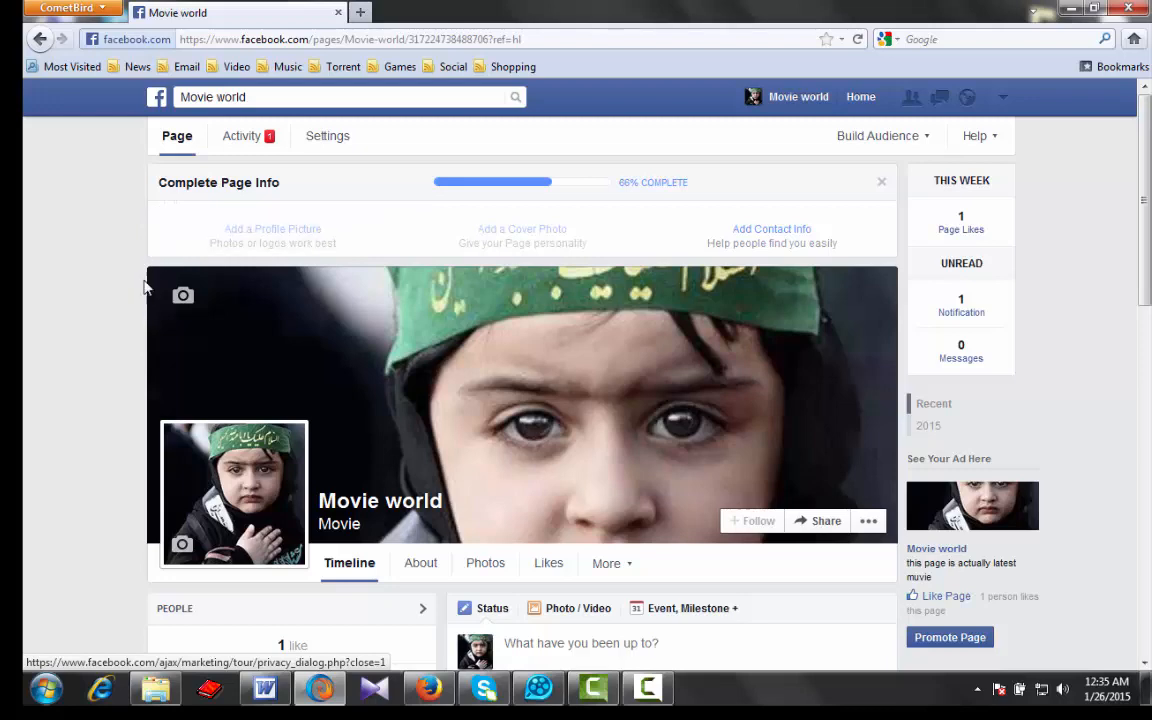
{"action": "scroll", "coordinate": [141, 289], "scroll_direction": "down", "scroll_amount": 8}
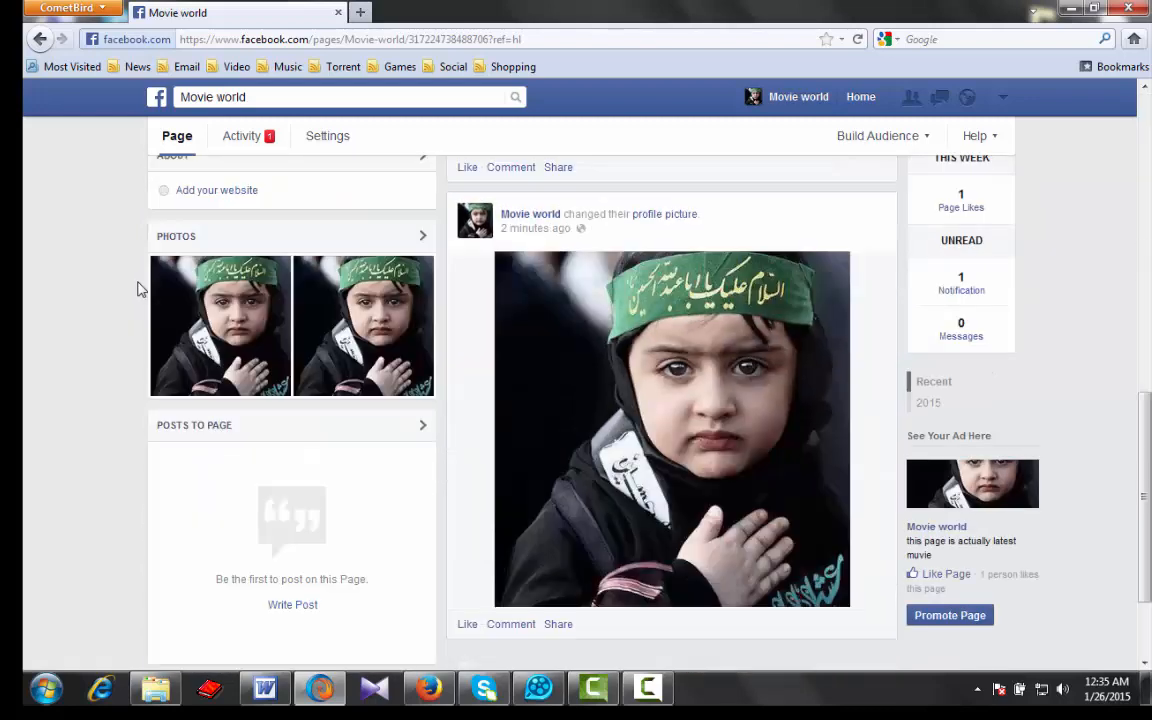